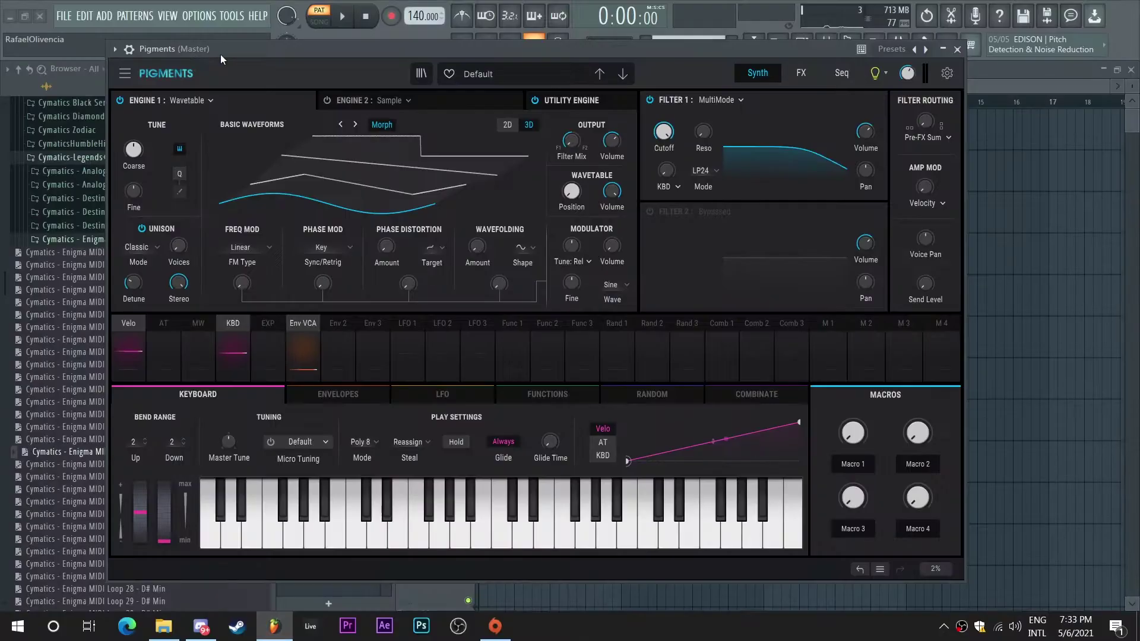
Switch Engine 1 from Wavetable to the Analog engine type.
click(202, 102)
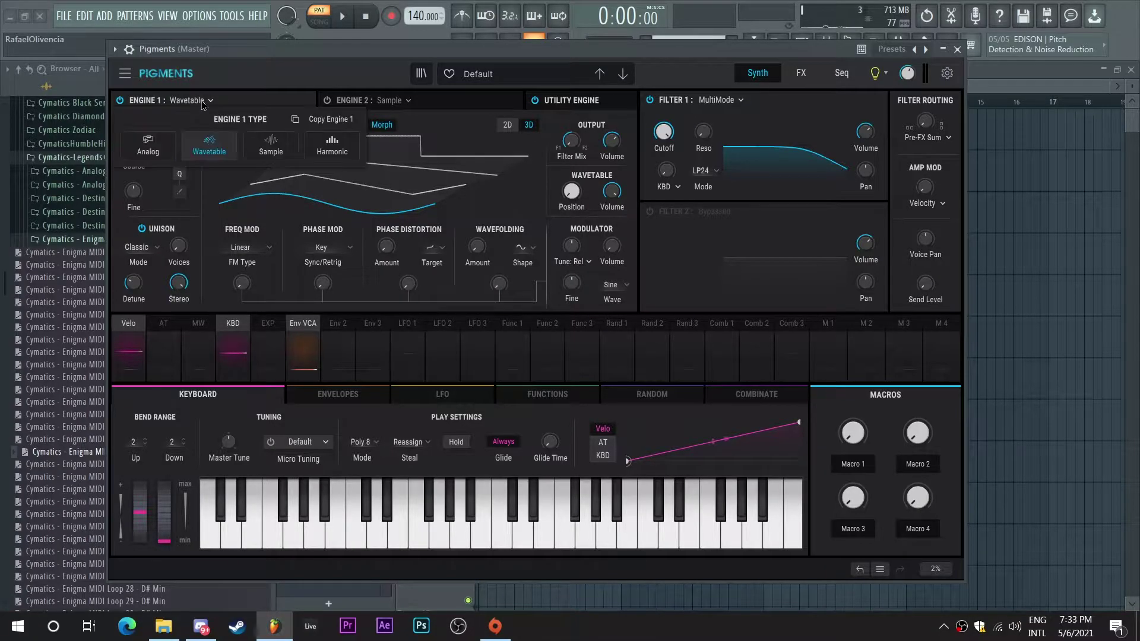
click(163, 146)
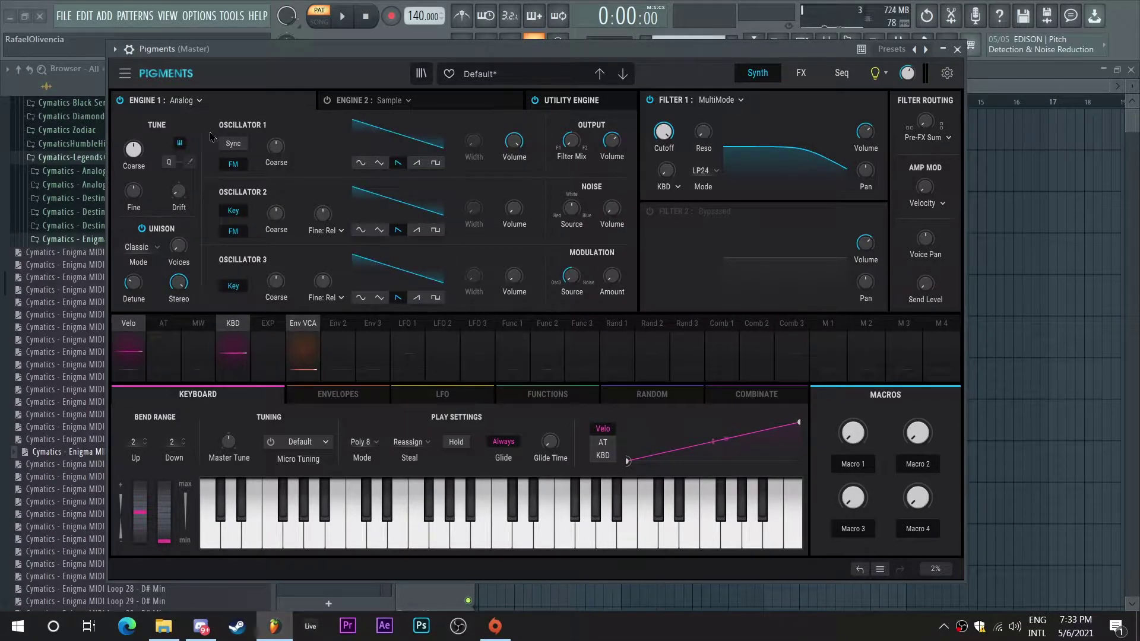
drag(244, 45, 236, 43)
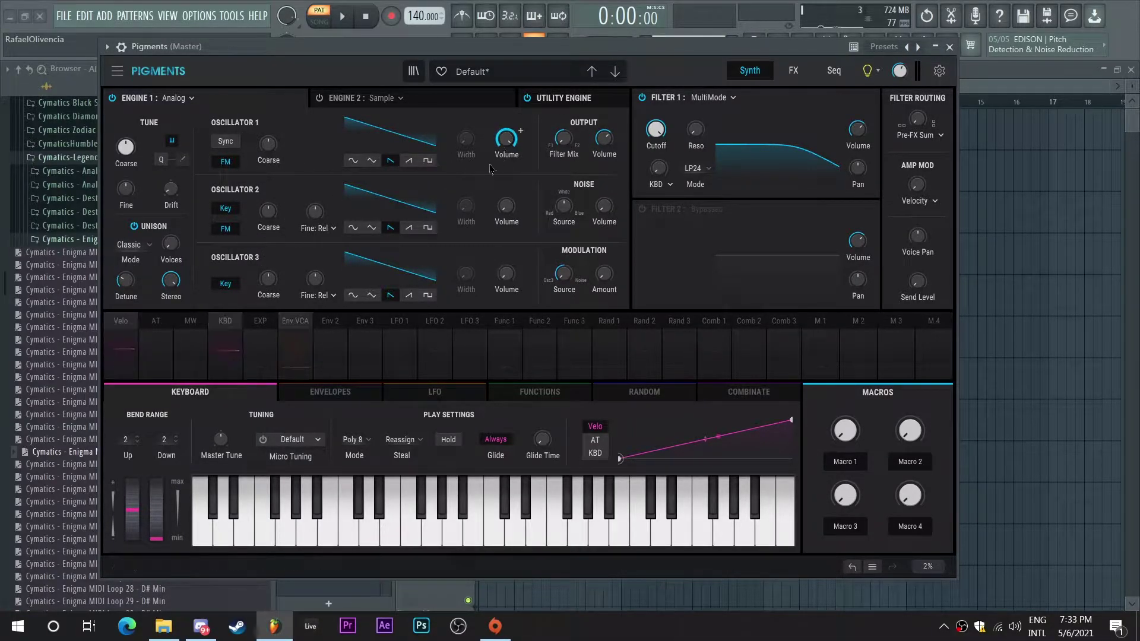
Raise Oscillator 2's volume and set both Oscillator 1 and Oscillator 2 to square waves.
mouse_move(517, 201)
scroll(520, 197, up, 5)
click(427, 161)
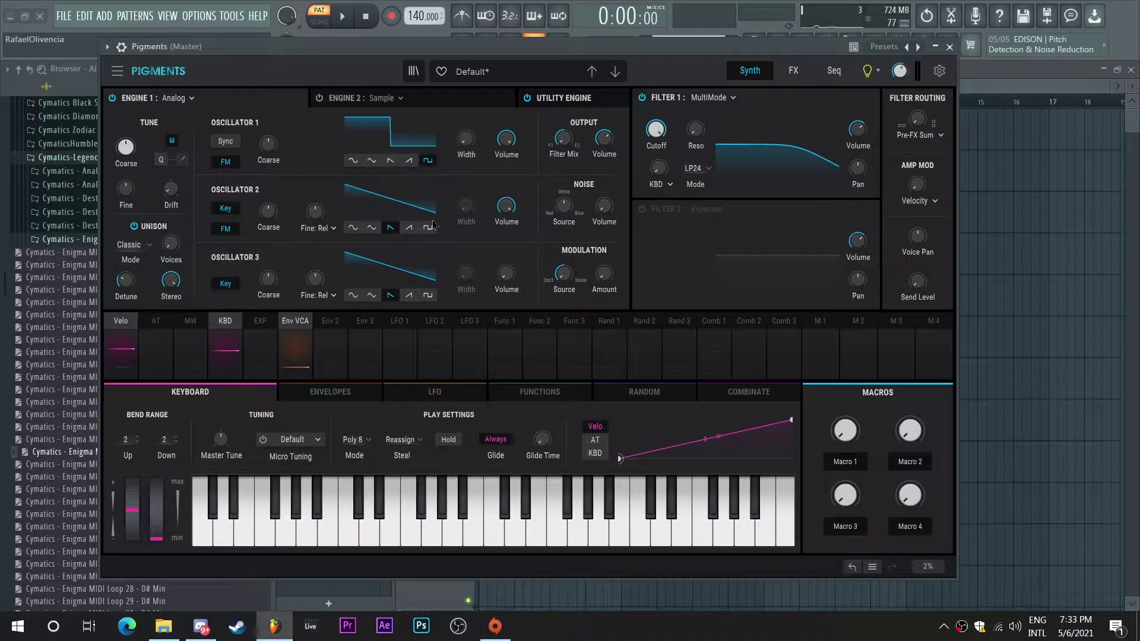
click(428, 229)
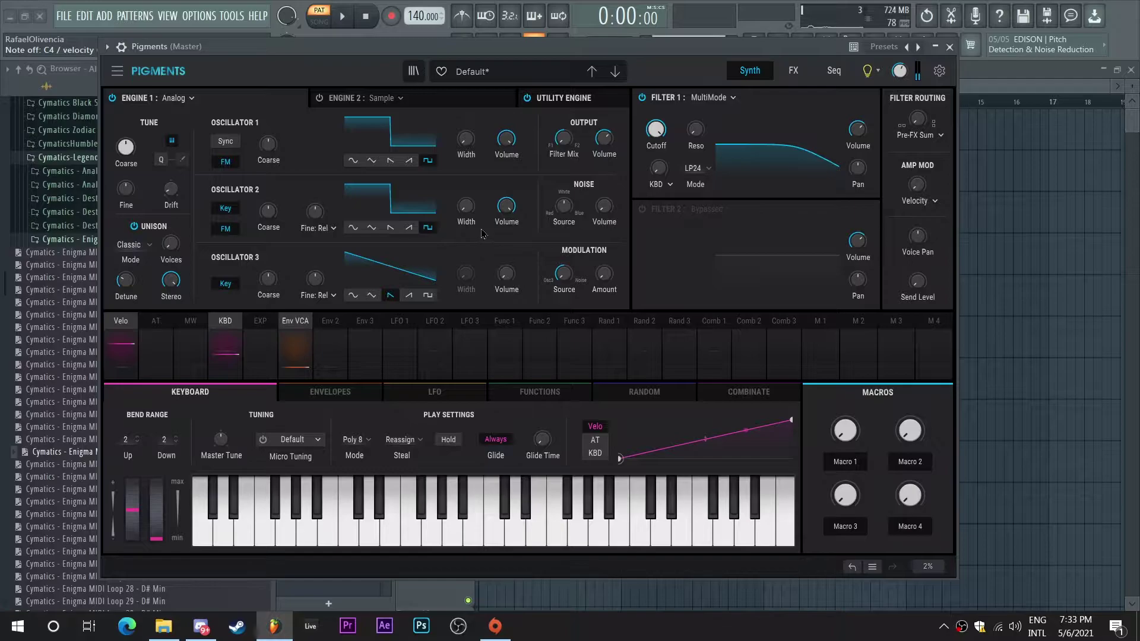
Tune Oscillators 1 and 2 down, Oscillator 1 further than Oscillator 2, and adjust Oscillator 2's fine tuning for slight detune.
mouse_move(267, 154)
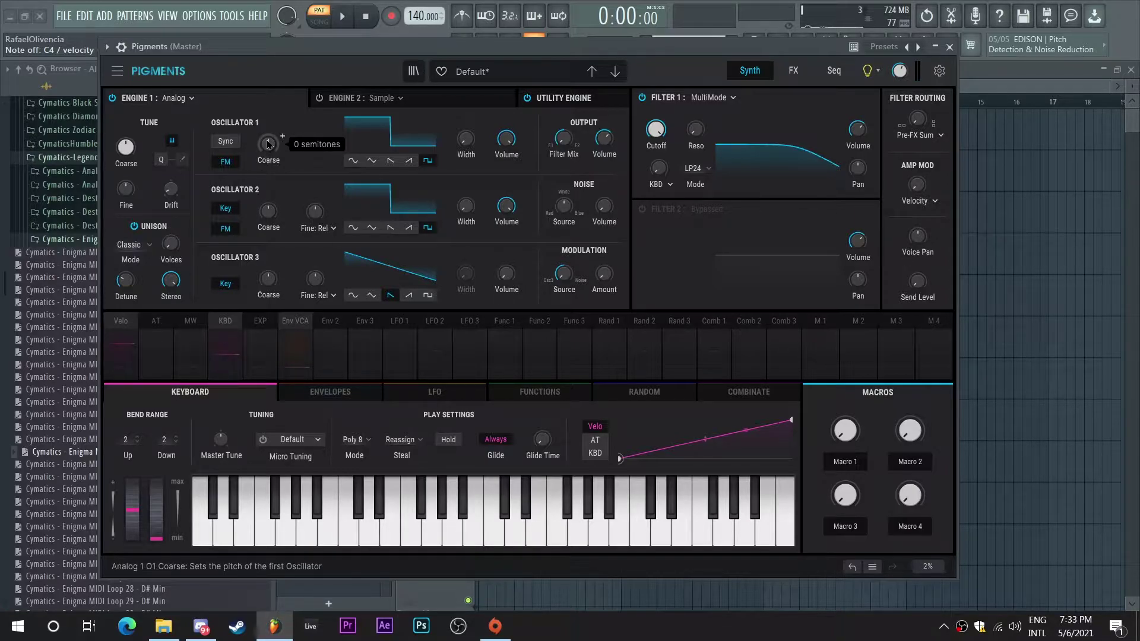
drag(268, 145, 268, 166)
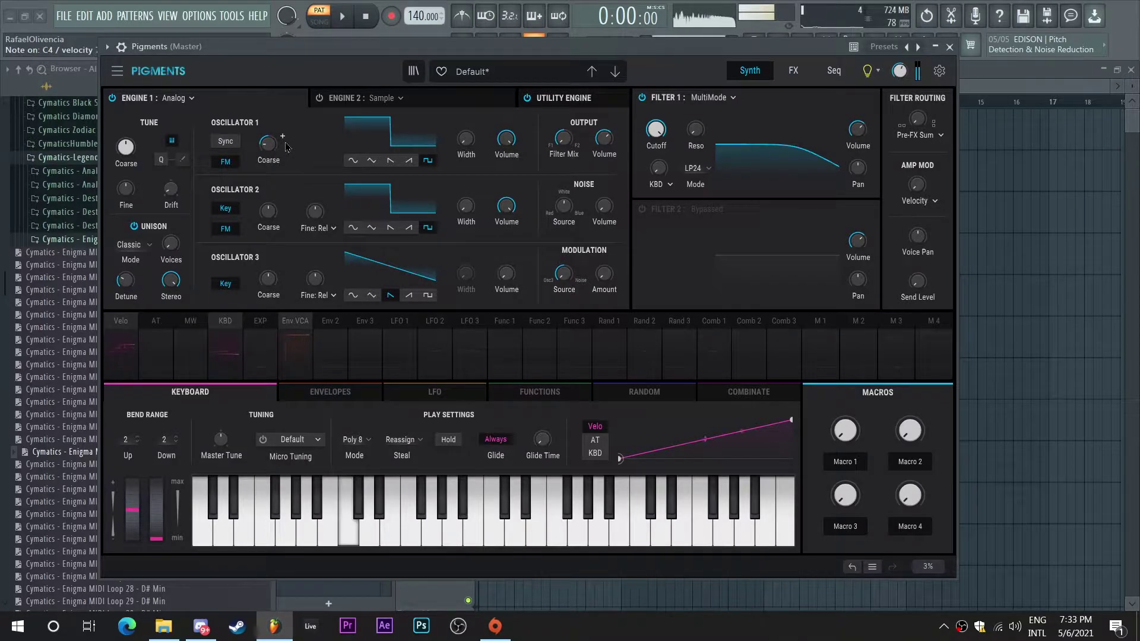
drag(275, 215, 275, 225)
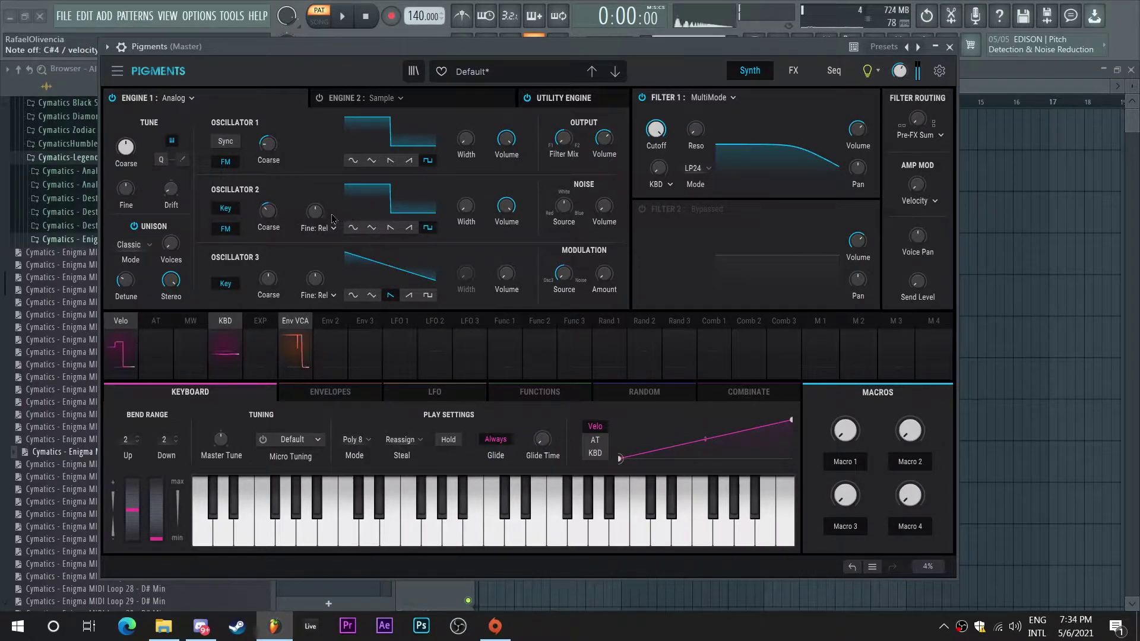
drag(307, 52, 315, 53)
mouse_move(328, 224)
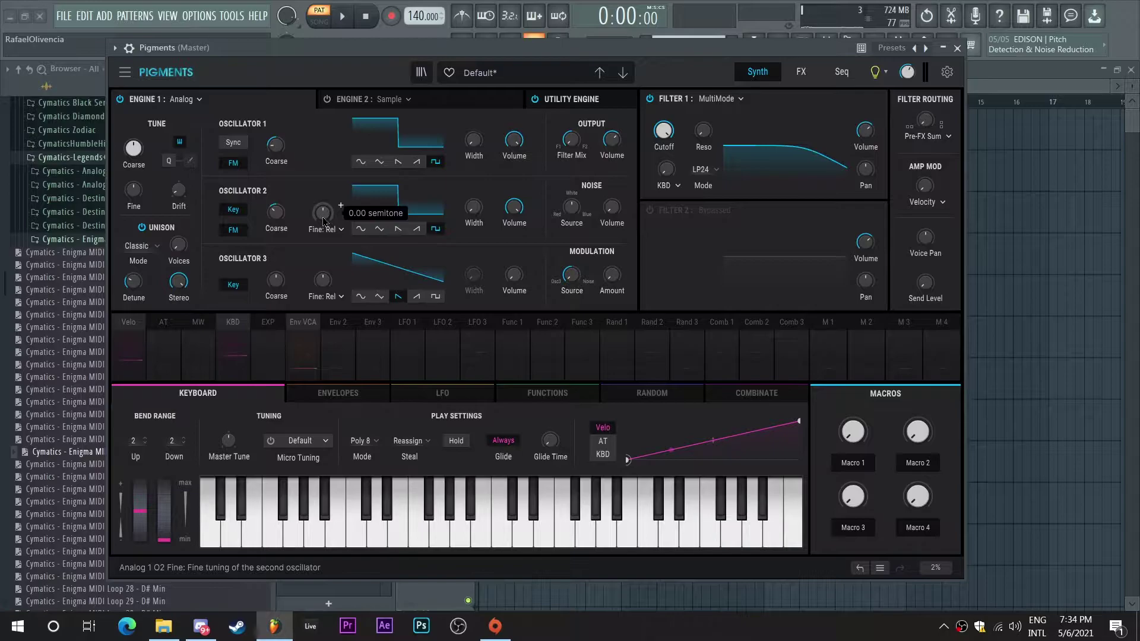
drag(324, 222, 324, 222)
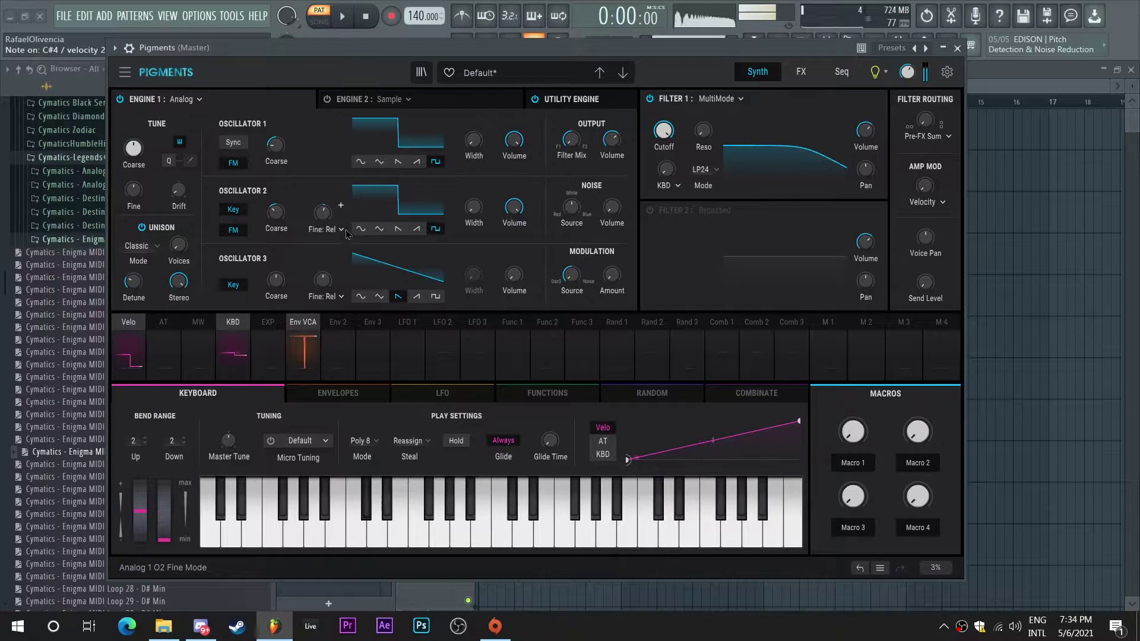
Set Filter 1 to the Matrix 12 type and lower its cutoff to about 114 Hz.
click(736, 105)
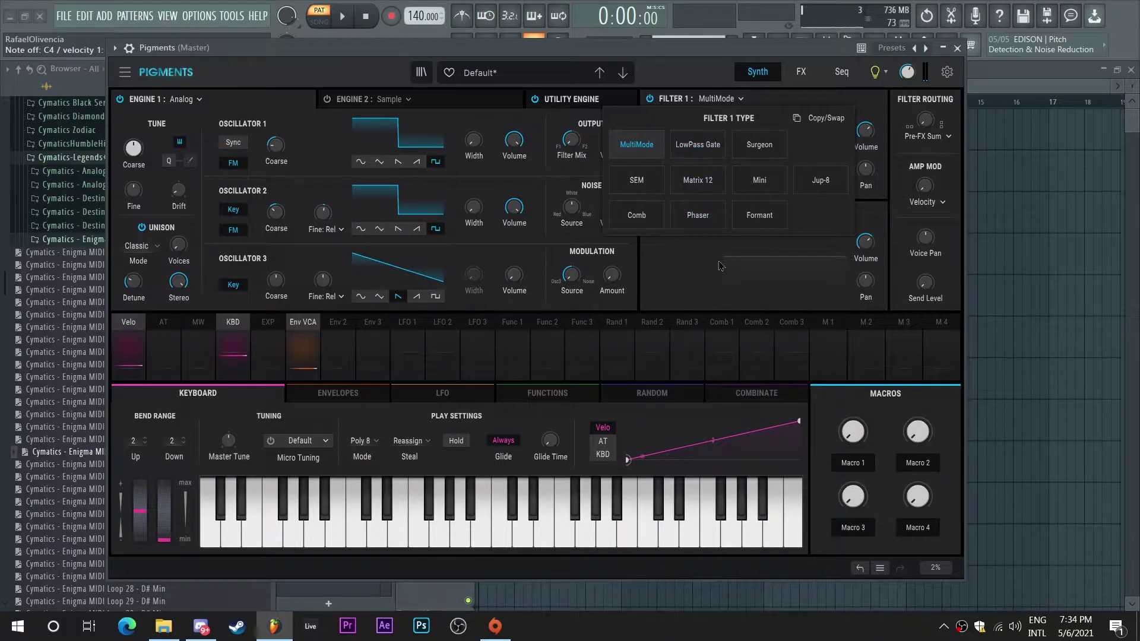
click(698, 180)
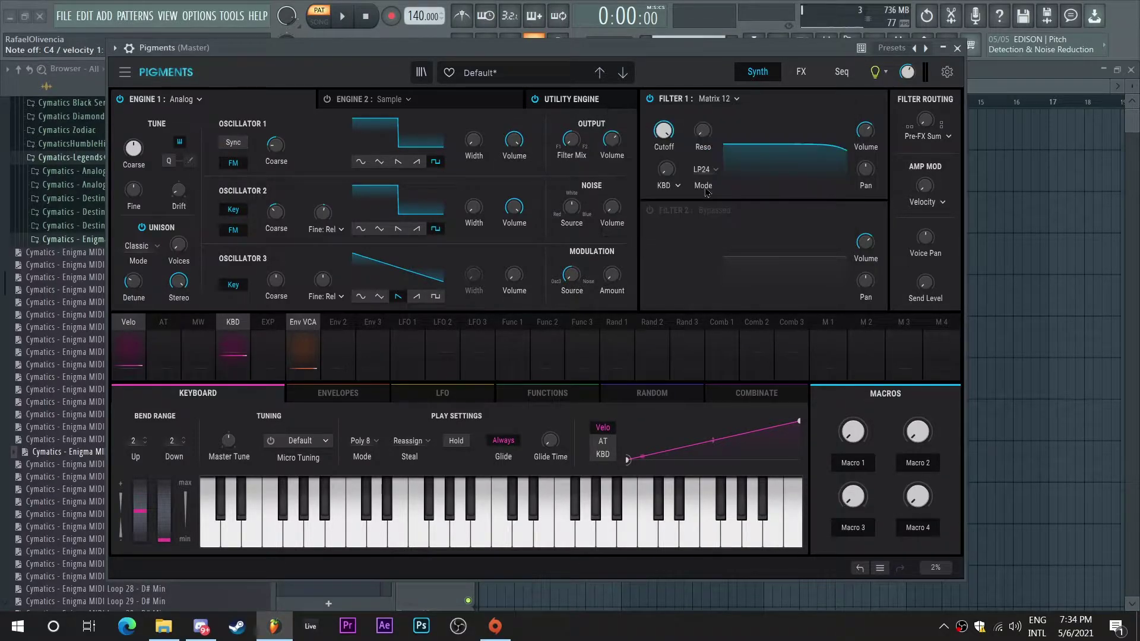
scroll(703, 131, down, 2)
scroll(716, 124, up, 10)
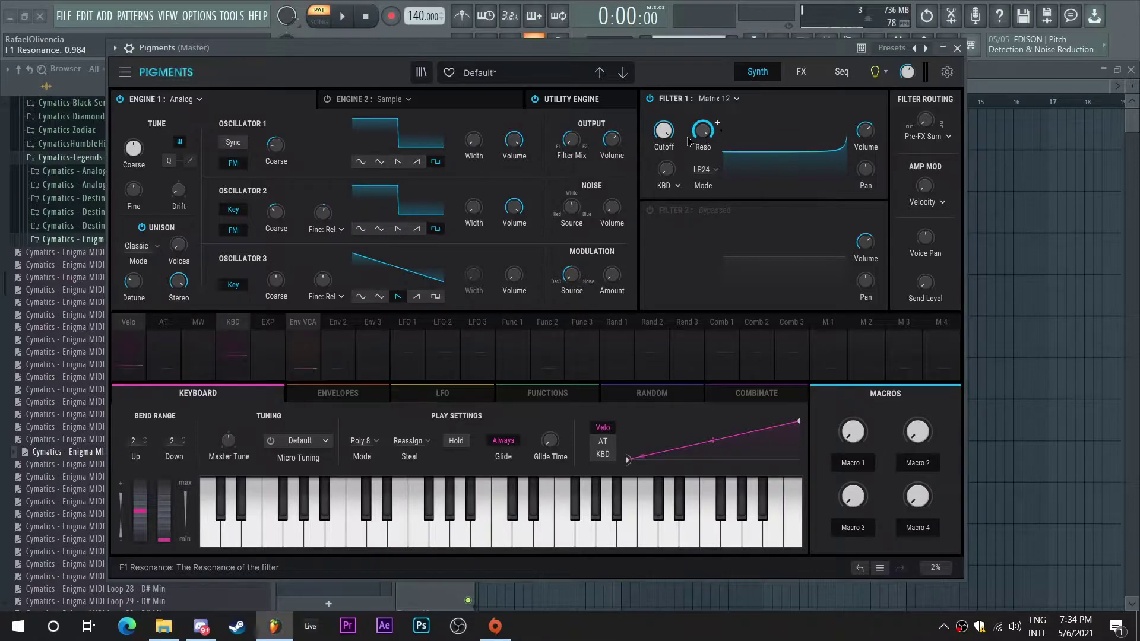
scroll(677, 123, down, 8)
scroll(678, 123, down, 8)
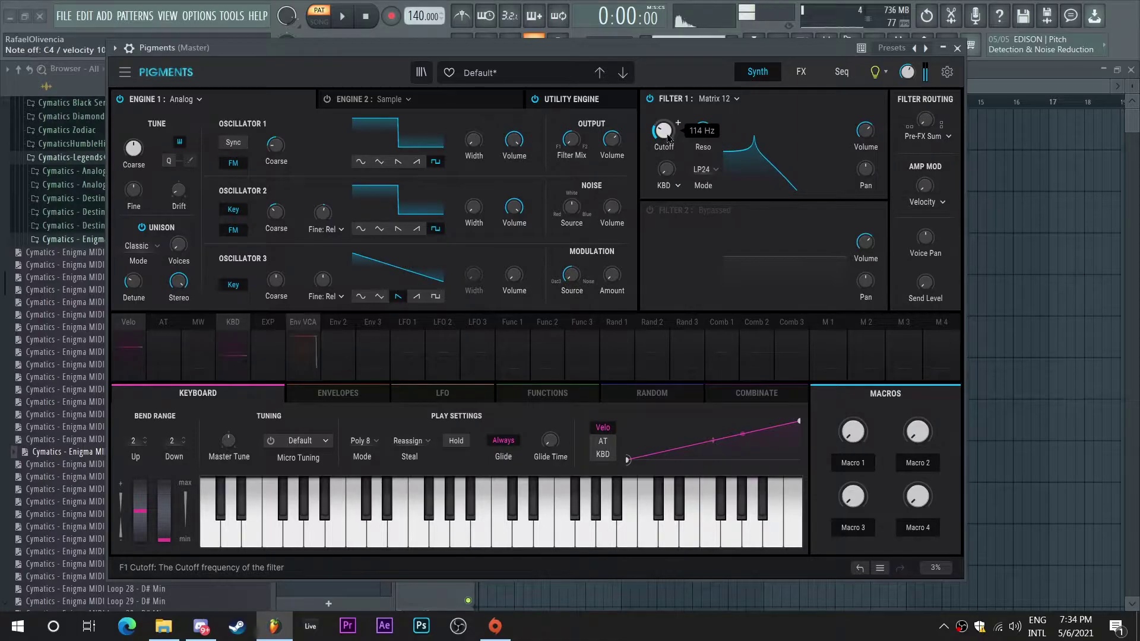
Set Filter 1's KBD modulation amount to 1.00 and turn its resonance down.
scroll(681, 161, up, 5)
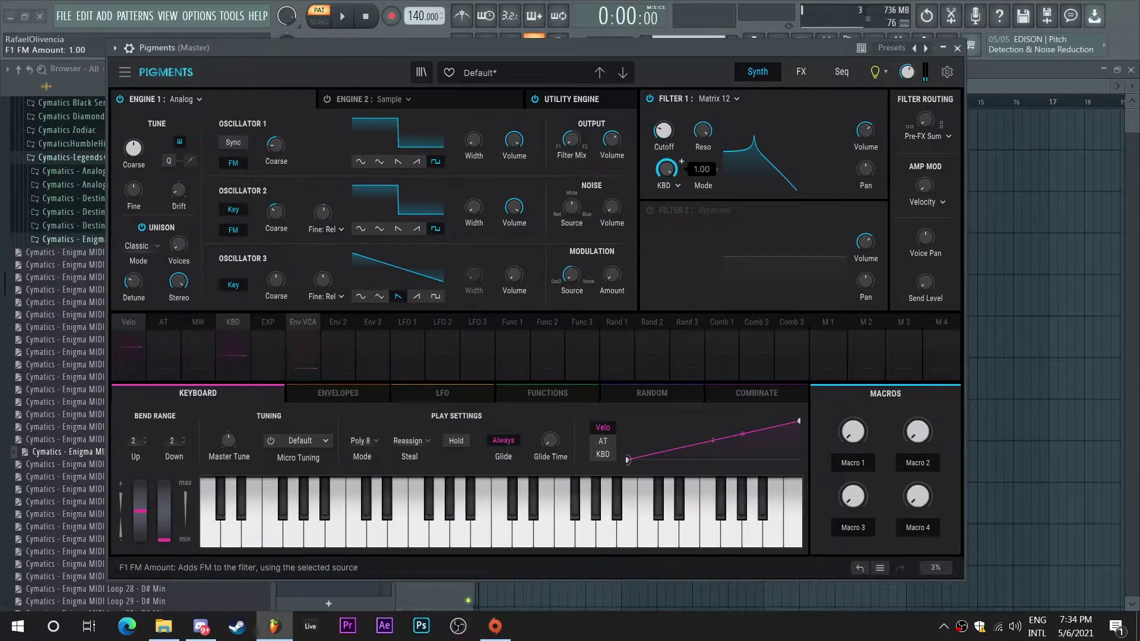
scroll(678, 123, up, 3)
scroll(663, 130, down, 2)
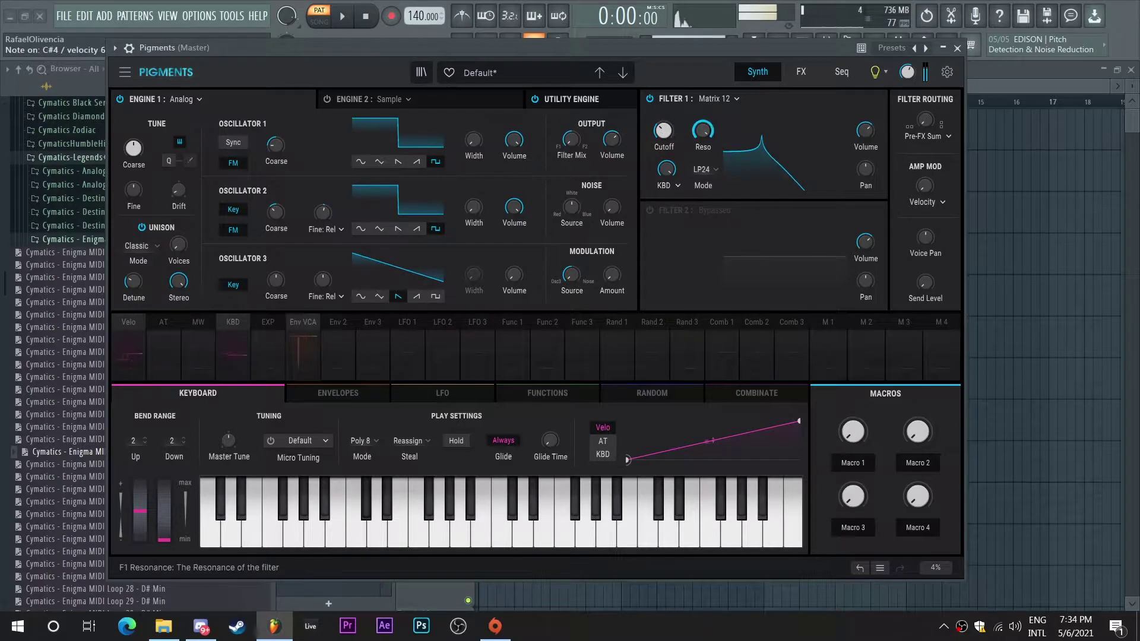
scroll(700, 133, down, 3)
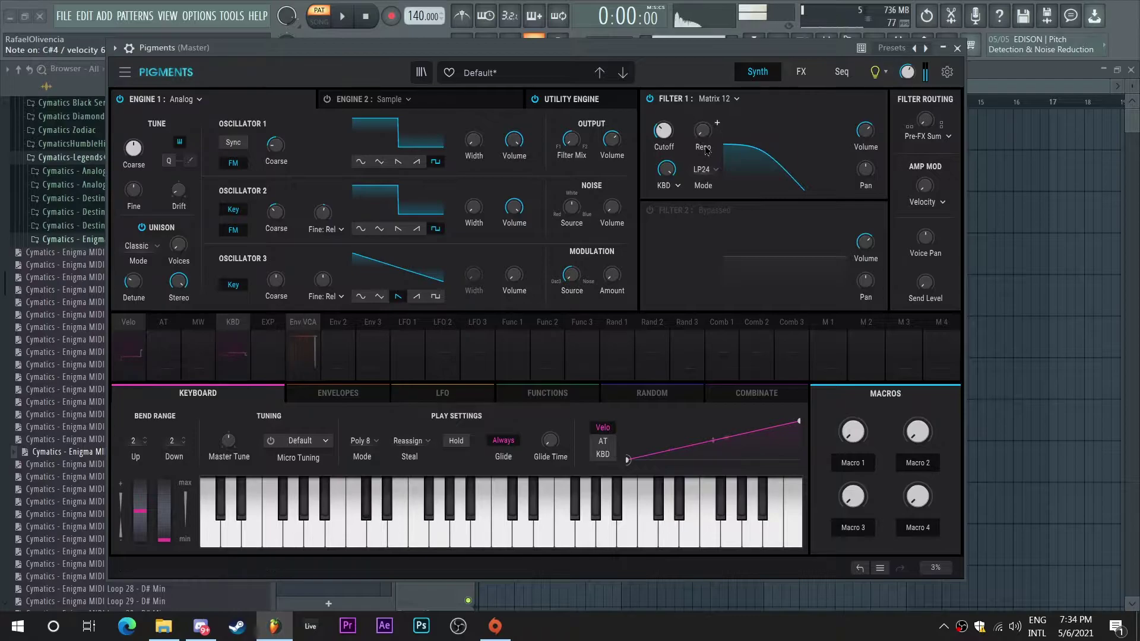
Assign Env 2 to Filter 1's cutoff with an amount of 0.30 and show the envelope settings.
click(342, 323)
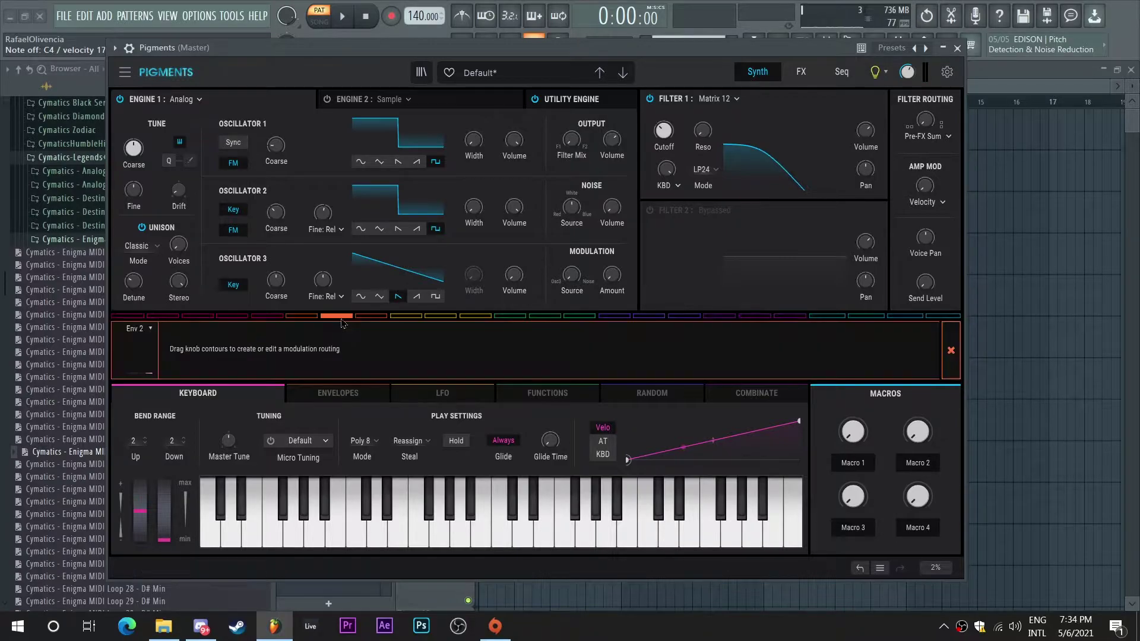
mouse_move(654, 132)
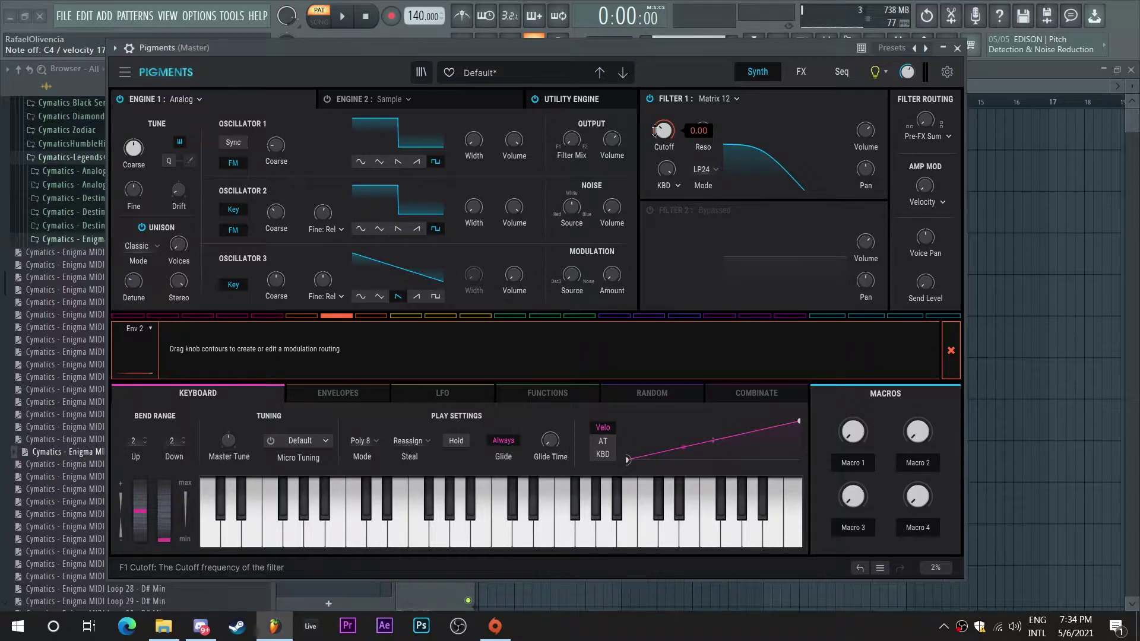
drag(654, 132, 655, 121)
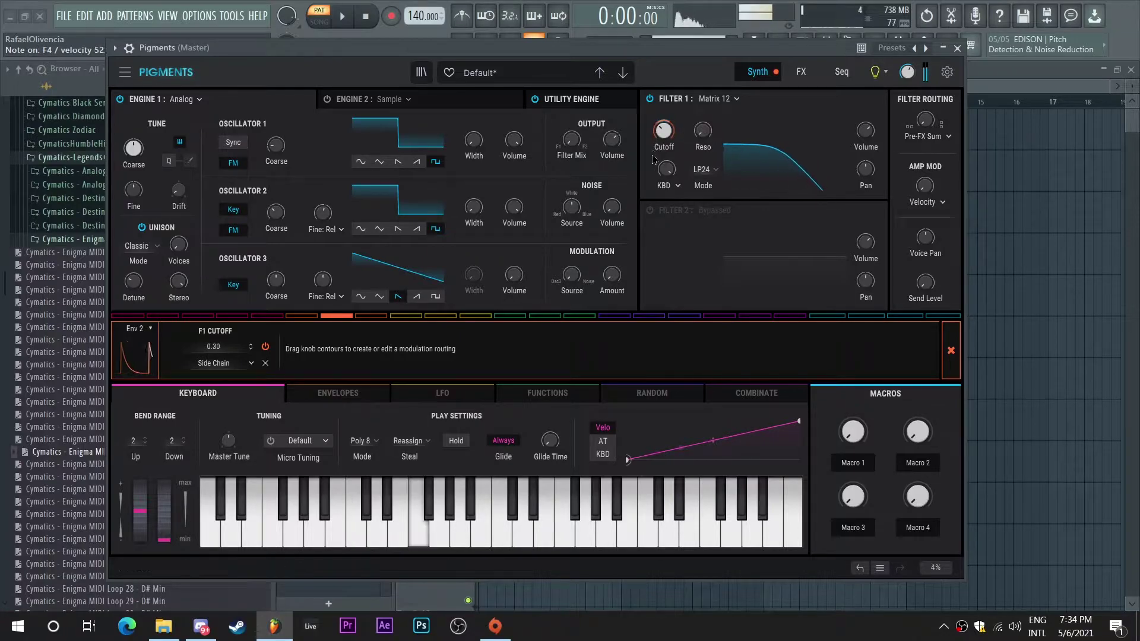
click(351, 397)
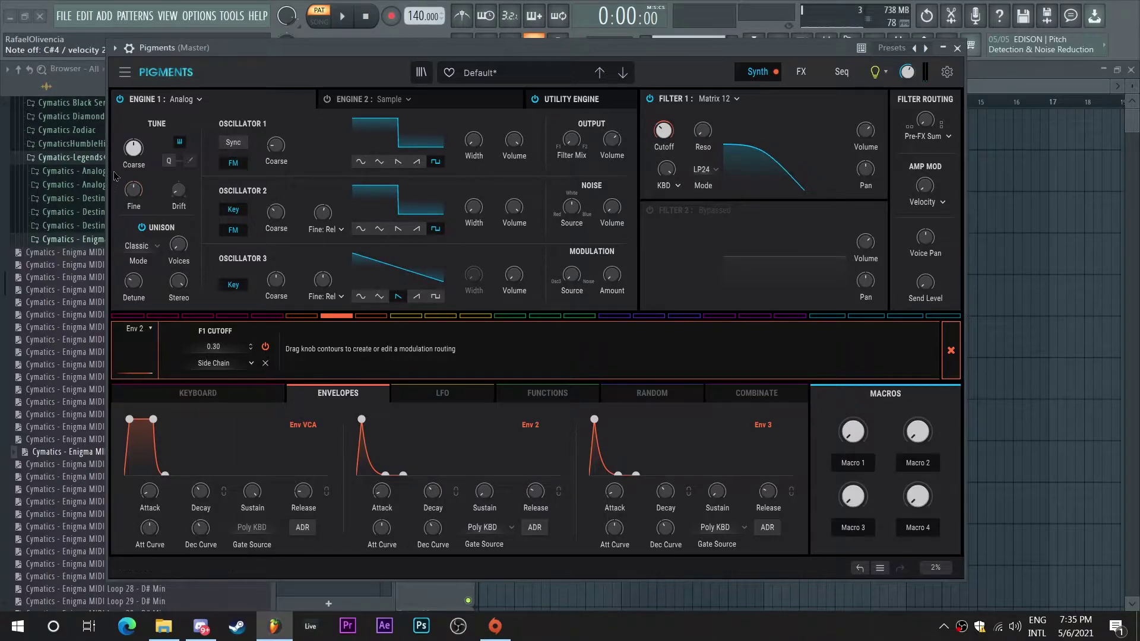
Route Env 3, instead of Env 2, to Engine 1's coarse tuning with an amount of 0.25.
drag(133, 148, 133, 139)
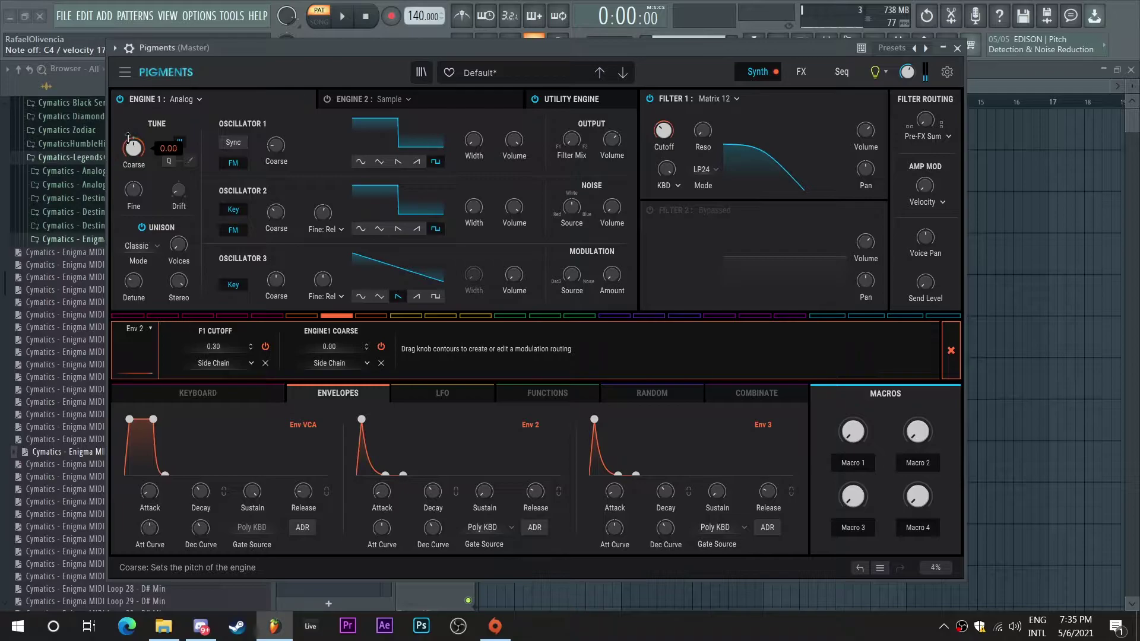
click(381, 363)
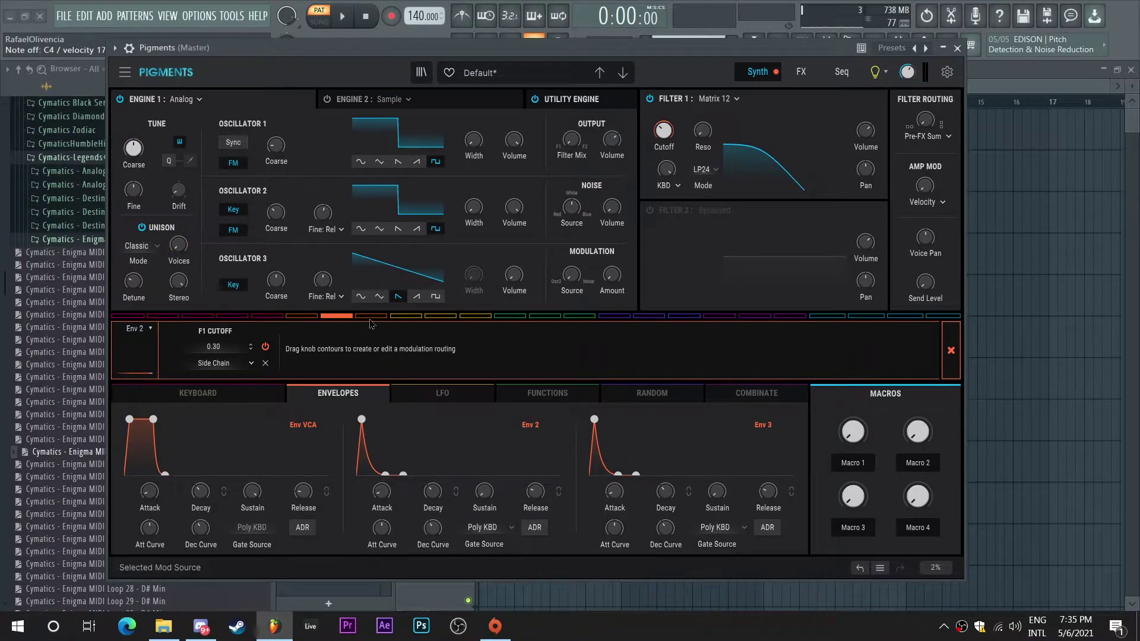
click(371, 316)
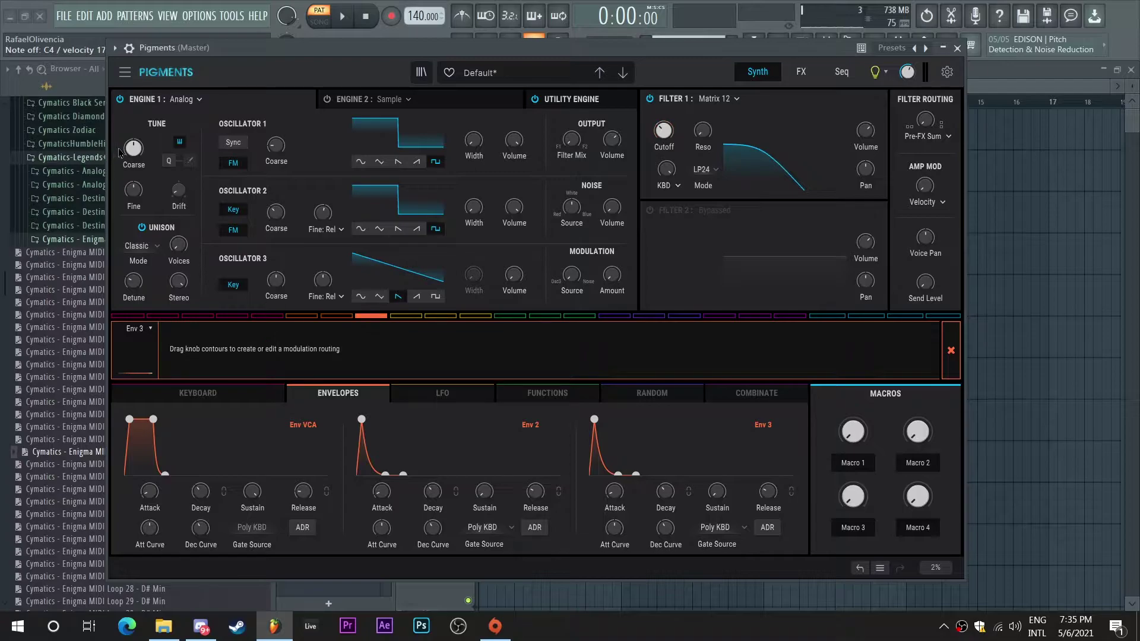
mouse_move(127, 140)
drag(127, 140, 127, 139)
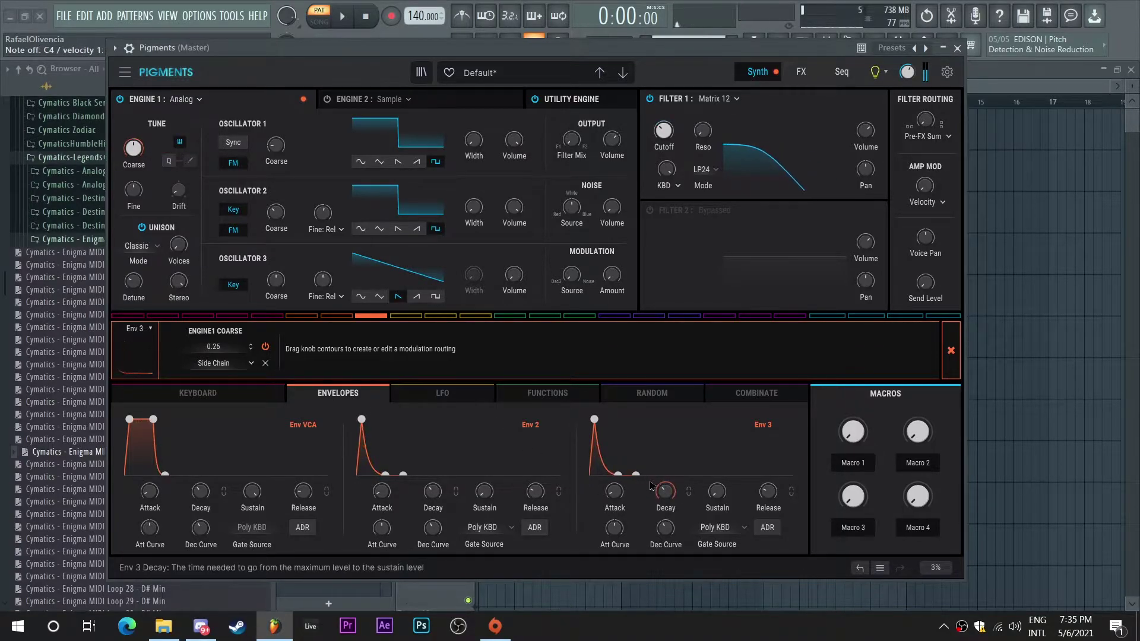
Set Env 3's attack to 0.000 ms and shorten its decay to make a quick pitch pluck.
mouse_move(620, 497)
drag(619, 497, 619, 511)
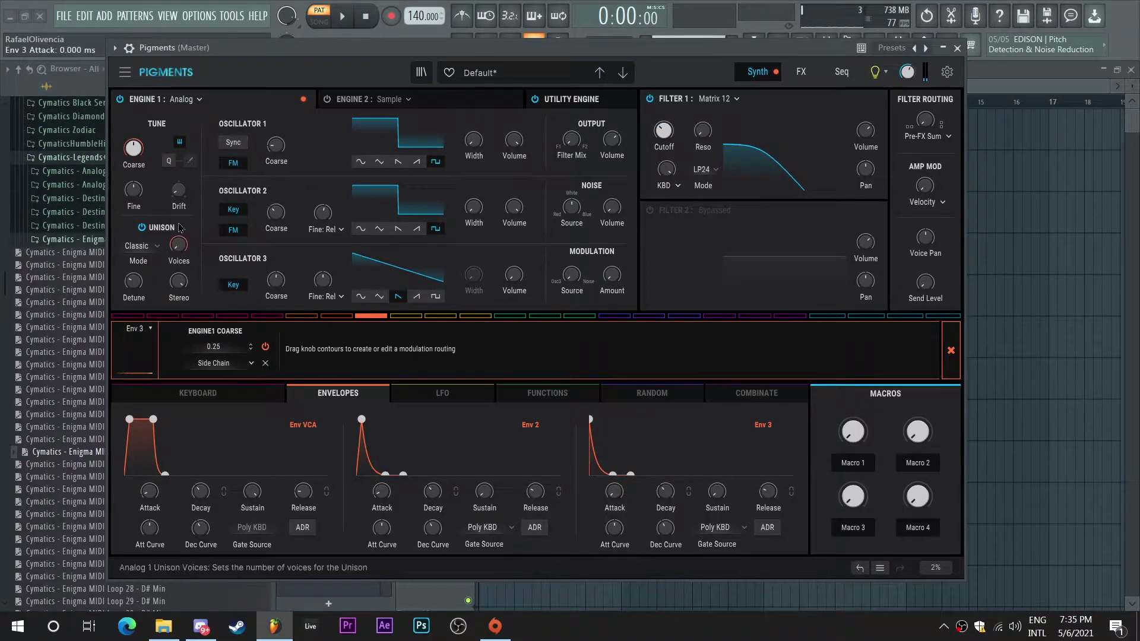
click(373, 322)
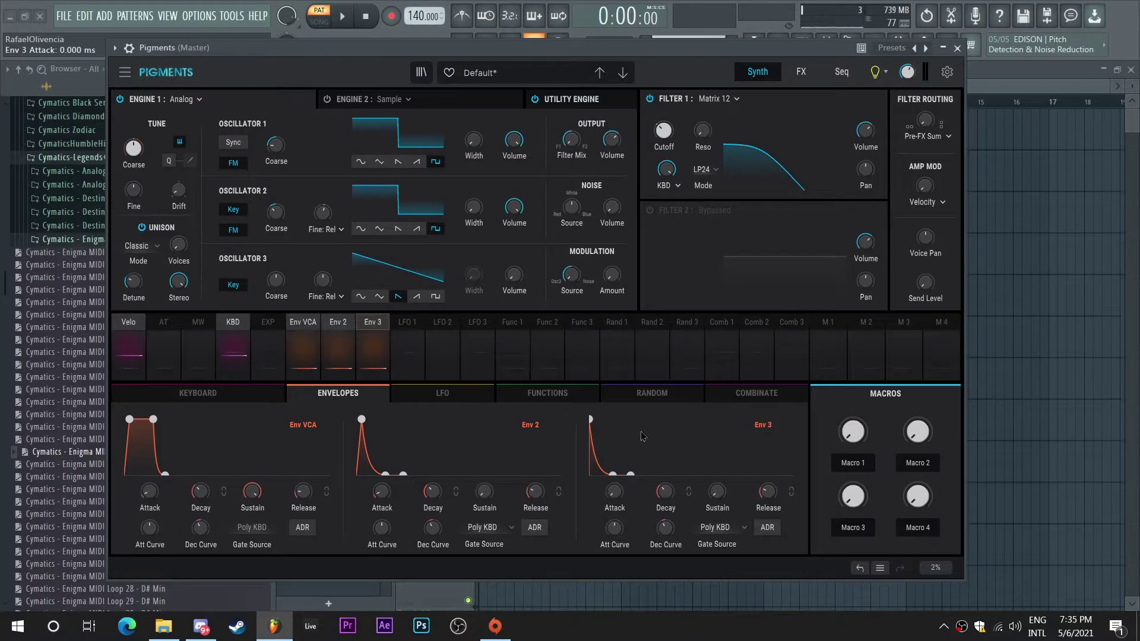
drag(667, 492, 669, 498)
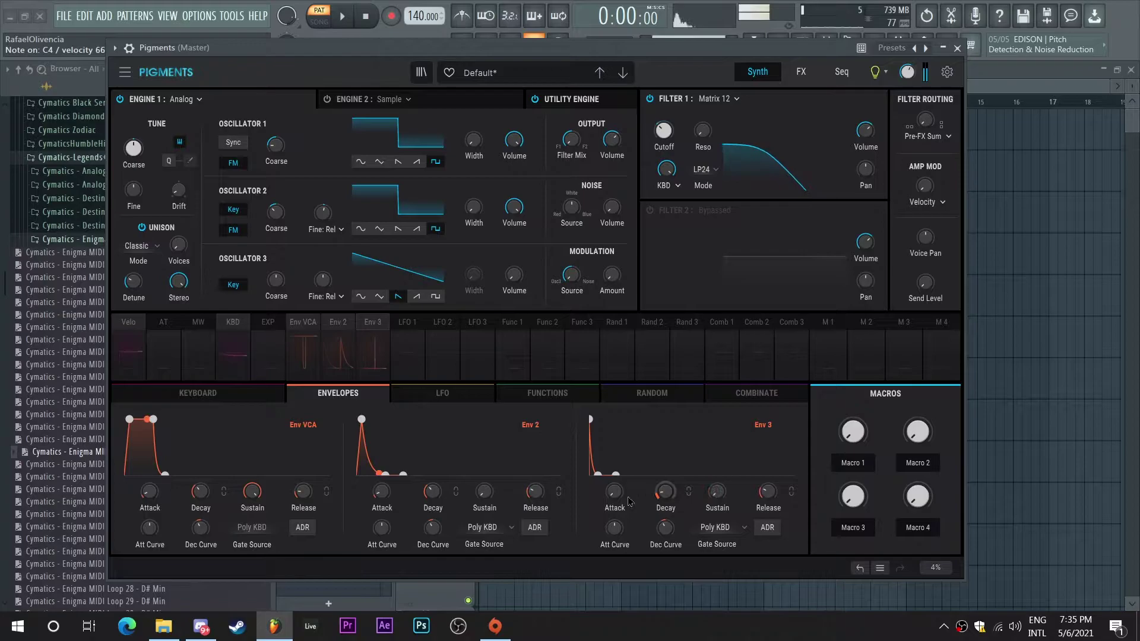
Cut Env 2's attack, lengthen its decay and release, and set Env VCA's release to 0.448 s.
drag(383, 498, 435, 487)
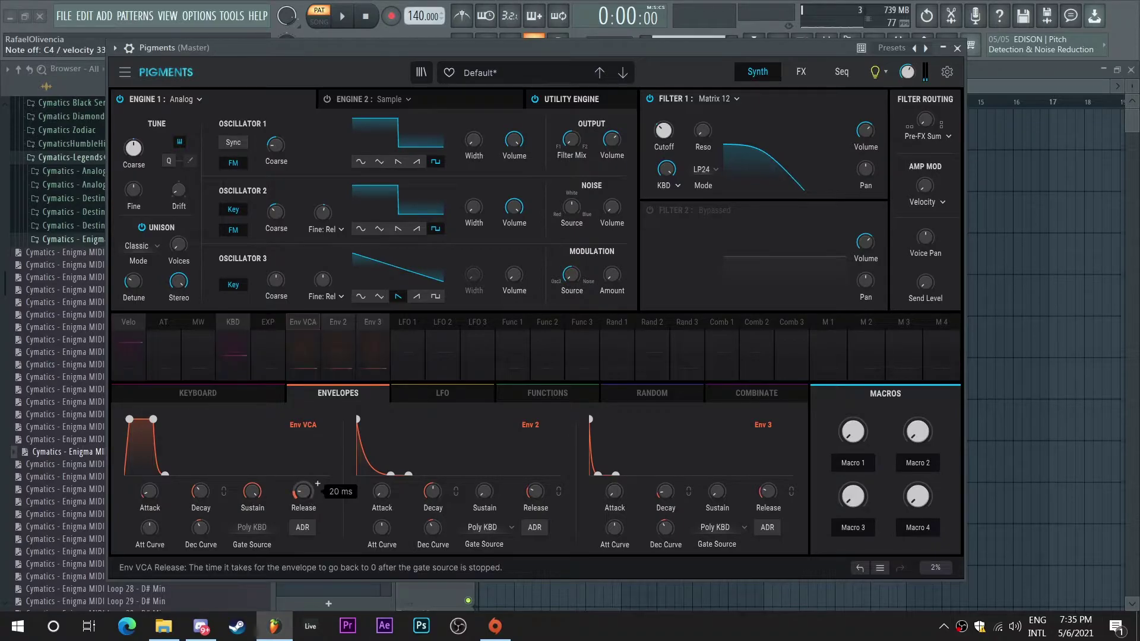
drag(303, 491, 318, 482)
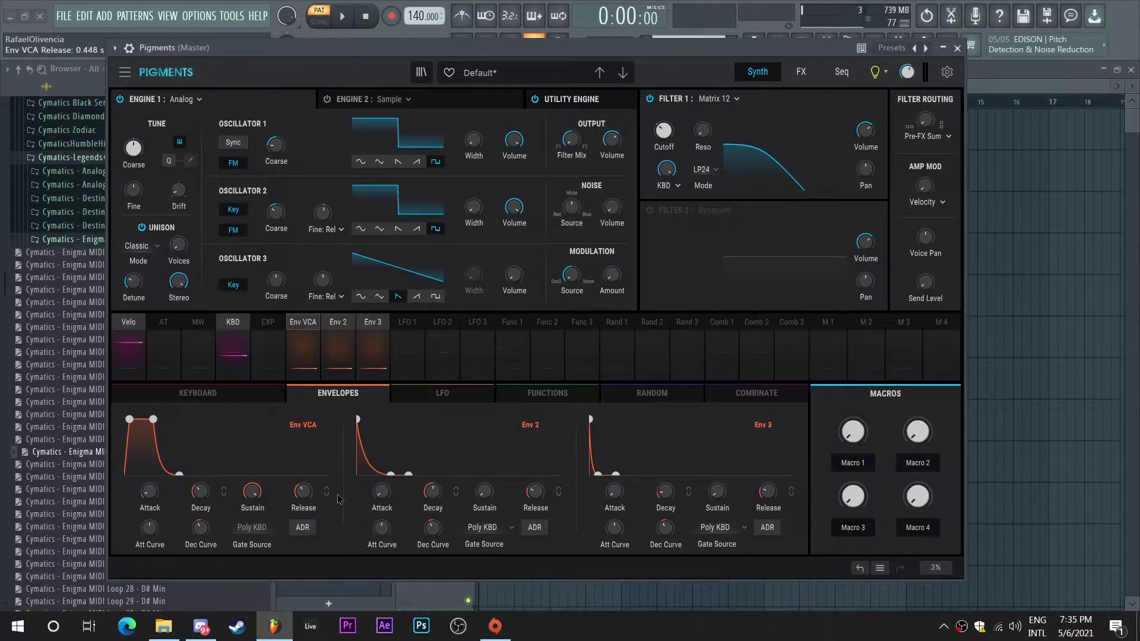
mouse_move(535, 491)
mouse_down()
mouse_move(549, 483)
mouse_move(546, 499)
mouse_up()
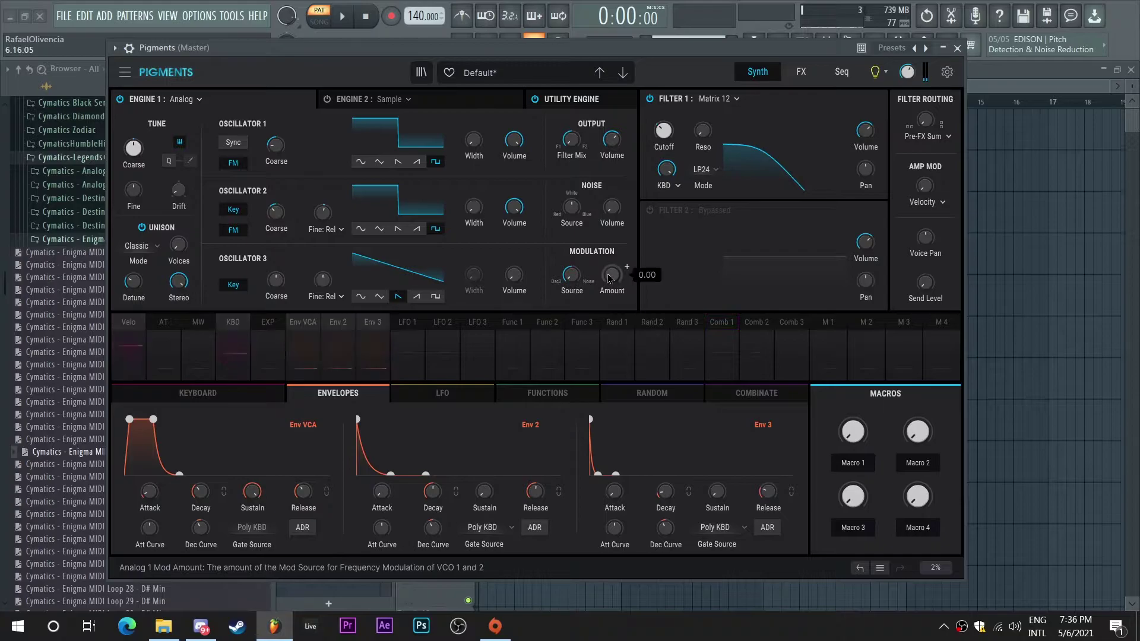
Adjust Oscillator 2's fine tuning and reduce its volume to about -17 dB.
drag(323, 212, 340, 205)
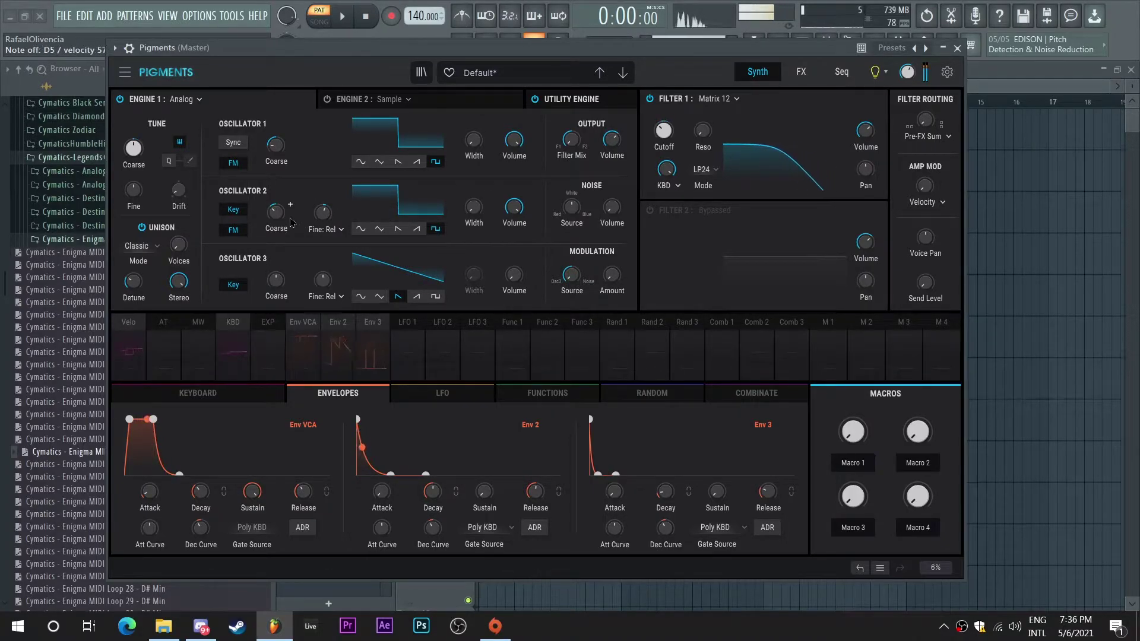
drag(514, 208, 514, 234)
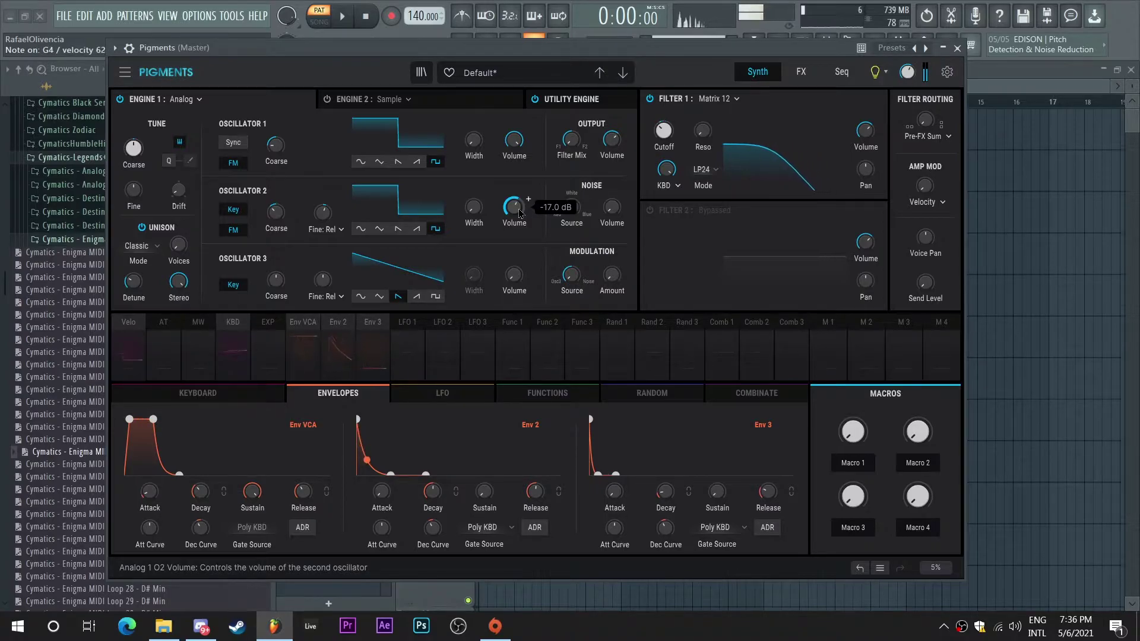
Change Filter 1's type to Mini.
click(735, 101)
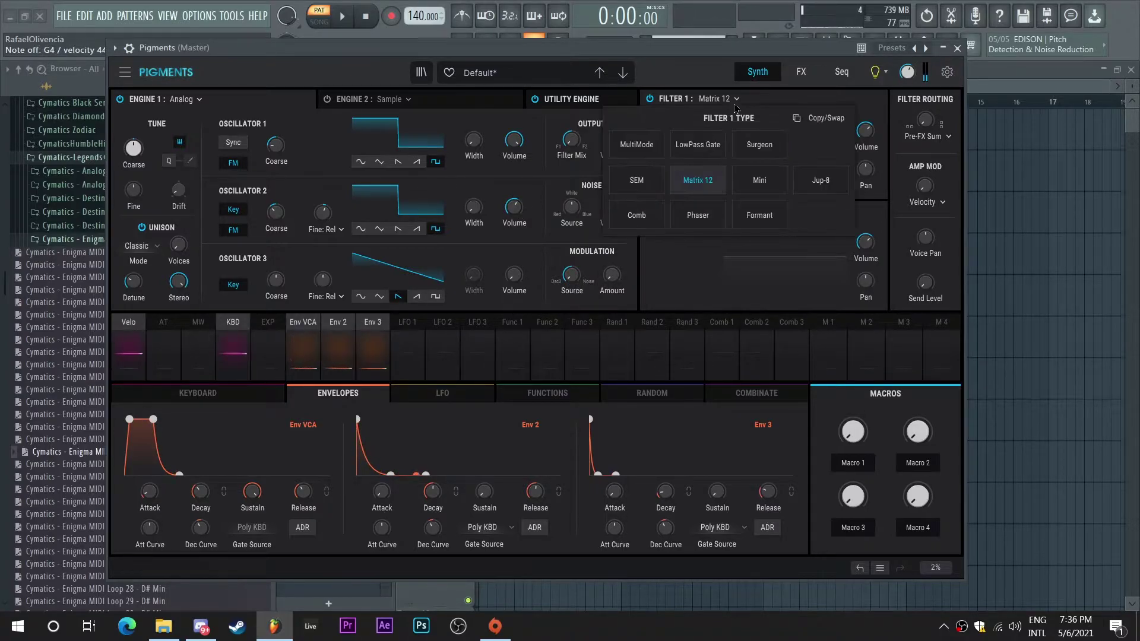
click(762, 180)
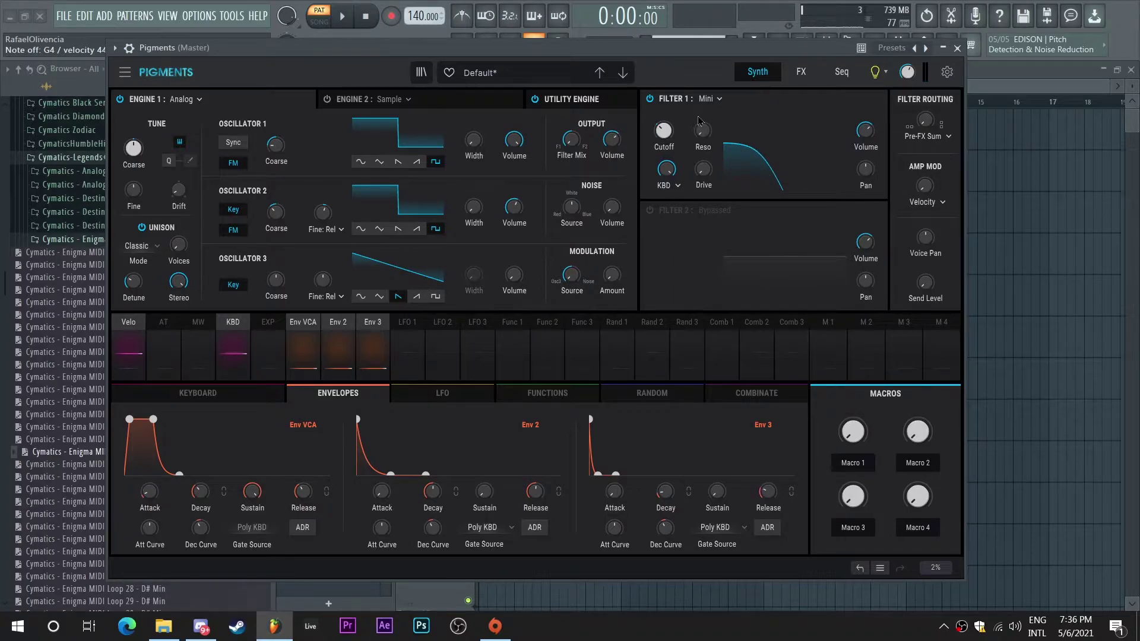
Try Filter 1's drive at 1.00 and reset it to 0.000.
drag(709, 177, 709, 113)
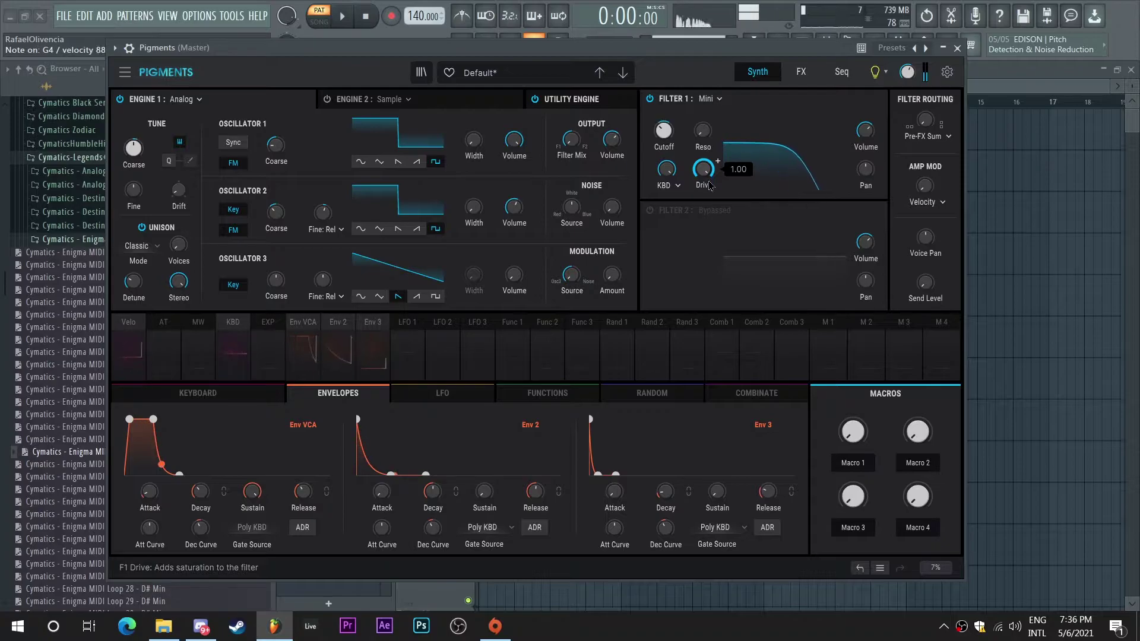
double_click(709, 184)
Change Filter 1's type to Matrix 12 and raise its resonance.
click(708, 100)
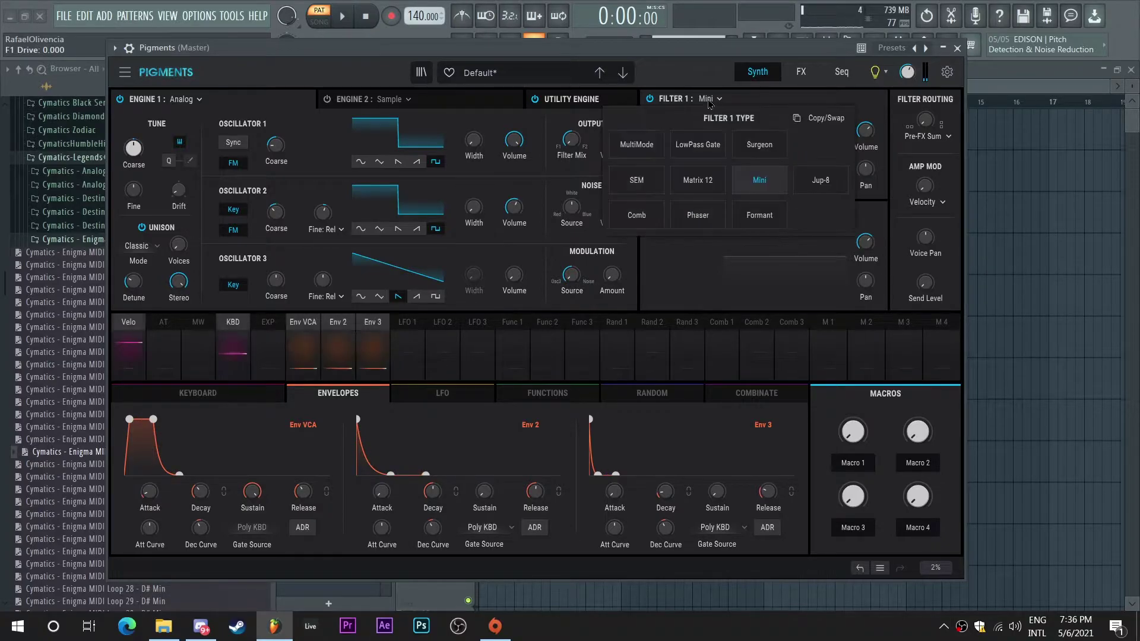
click(697, 180)
mouse_move(716, 122)
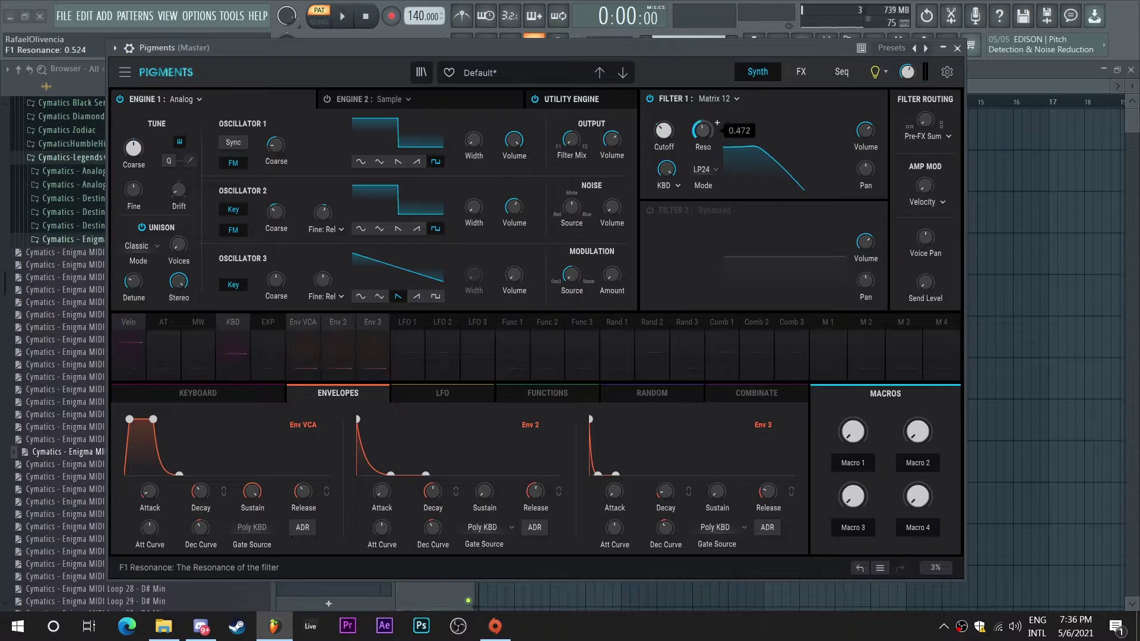
scroll(703, 136, up, 3)
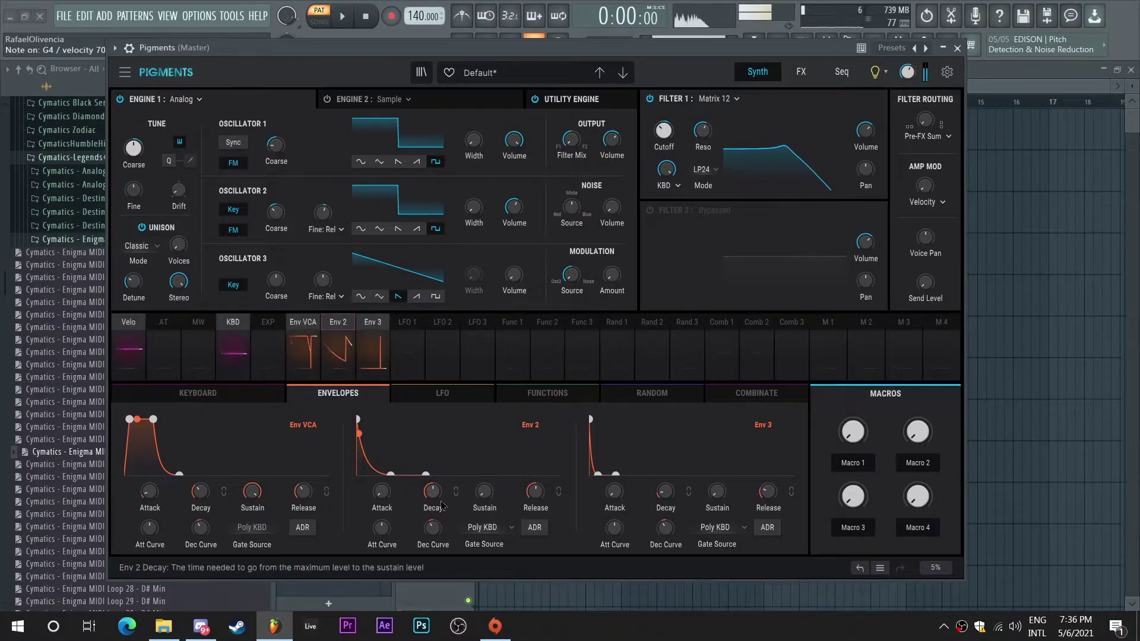
Shorten Env 2's decay to below 19 ms for a much snappier filter pluck.
scroll(434, 497, down, 3)
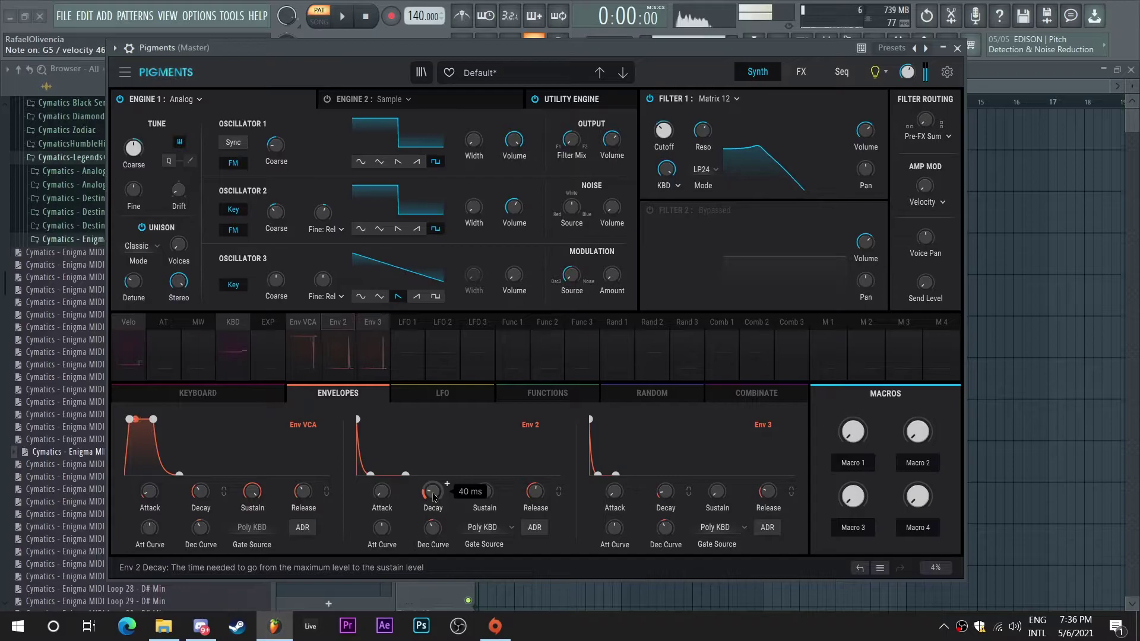
scroll(434, 497, down, 2)
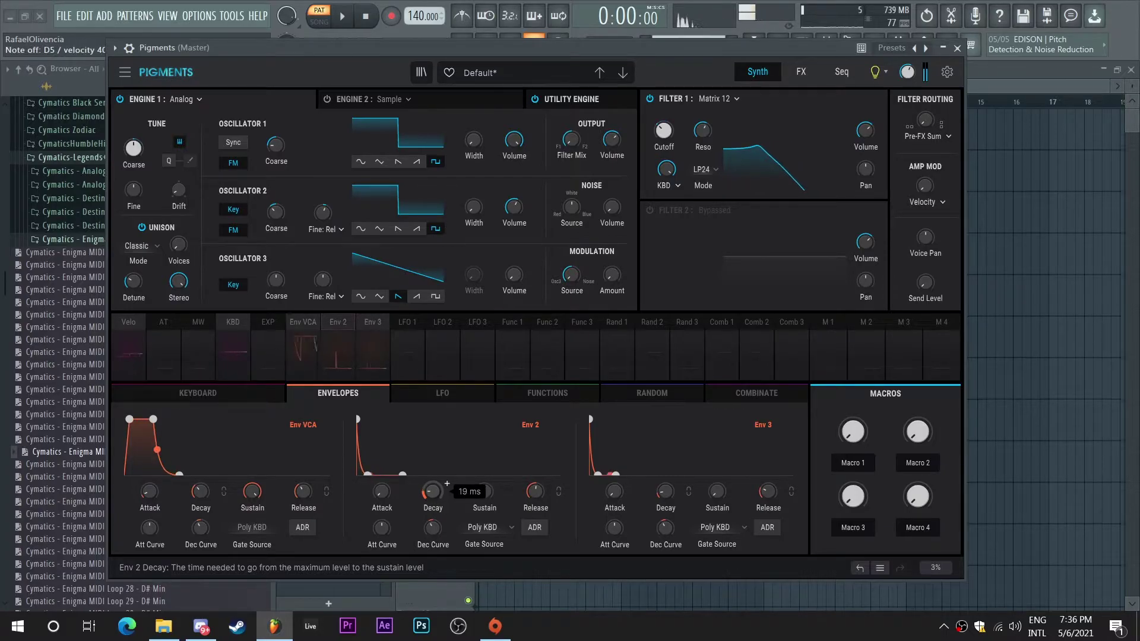
scroll(434, 497, down, 2)
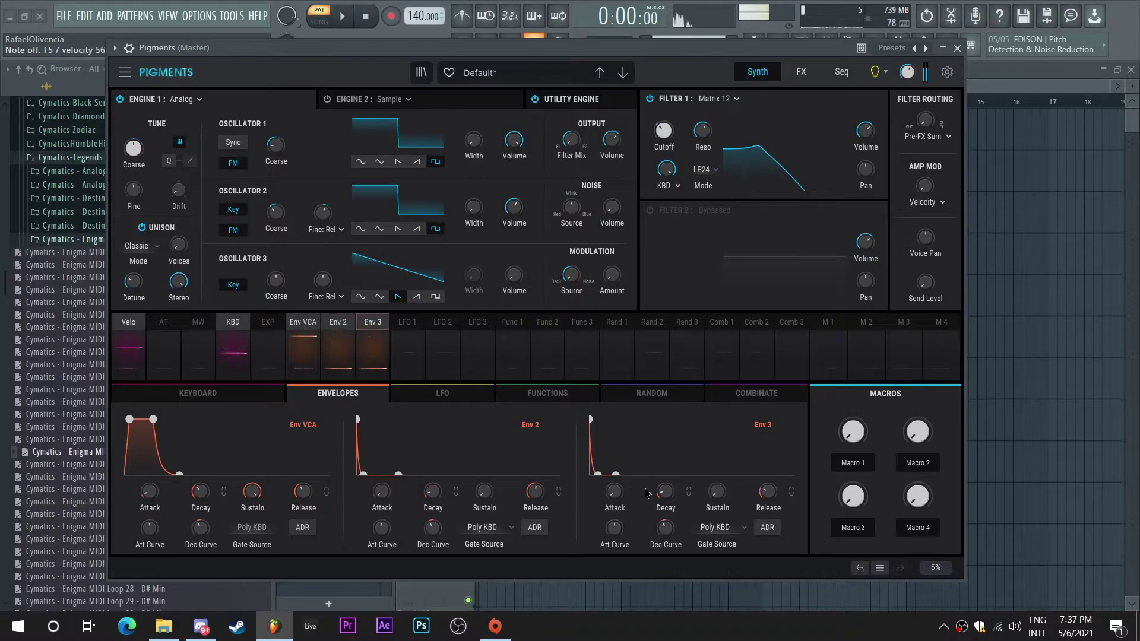
Lengthen Env 3's decay slightly and raise Filter 1's resonance further for a sharper peak at the cutoff.
drag(665, 492, 665, 479)
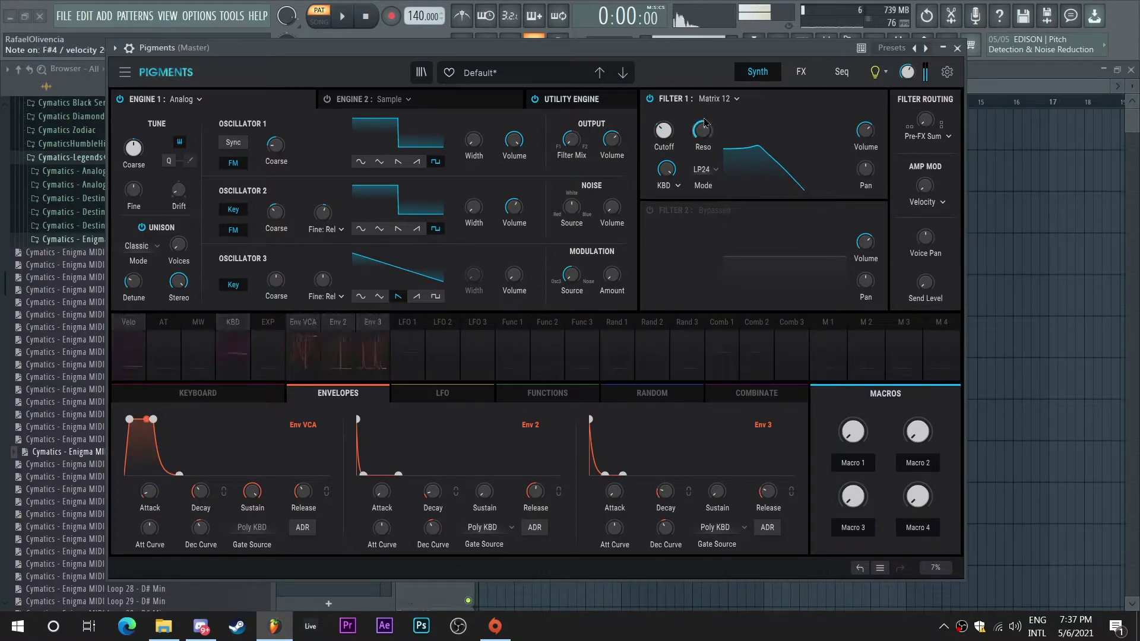
drag(702, 130, 702, 101)
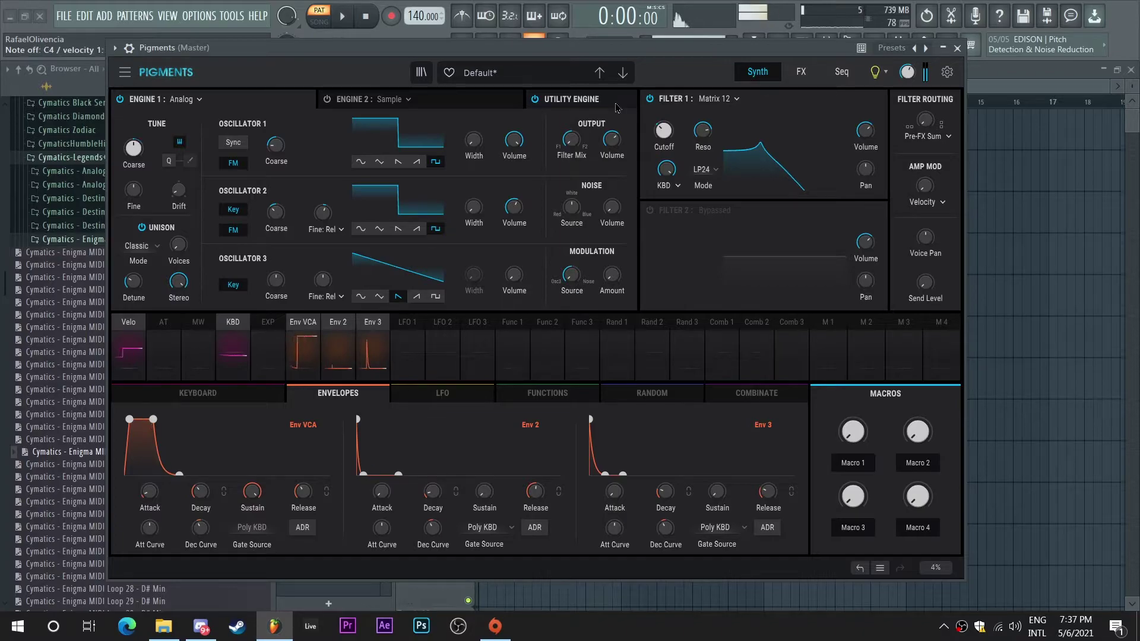
Replace the delay in FX A with a fully wet Distortion and remove the reverb from the second slot.
click(797, 74)
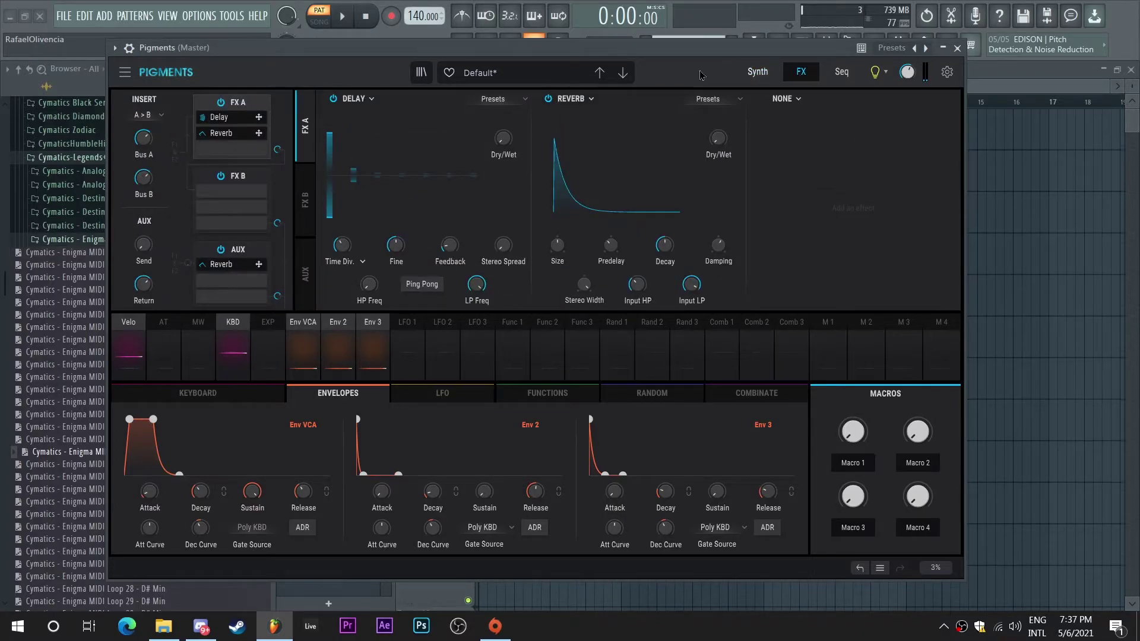
click(367, 99)
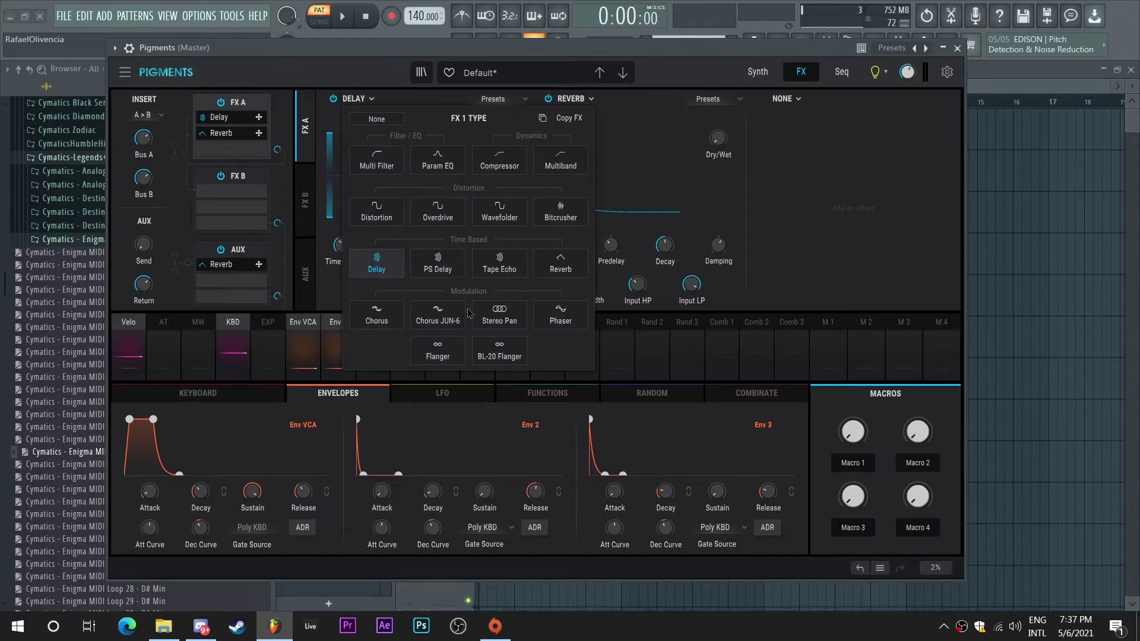
click(376, 211)
click(593, 99)
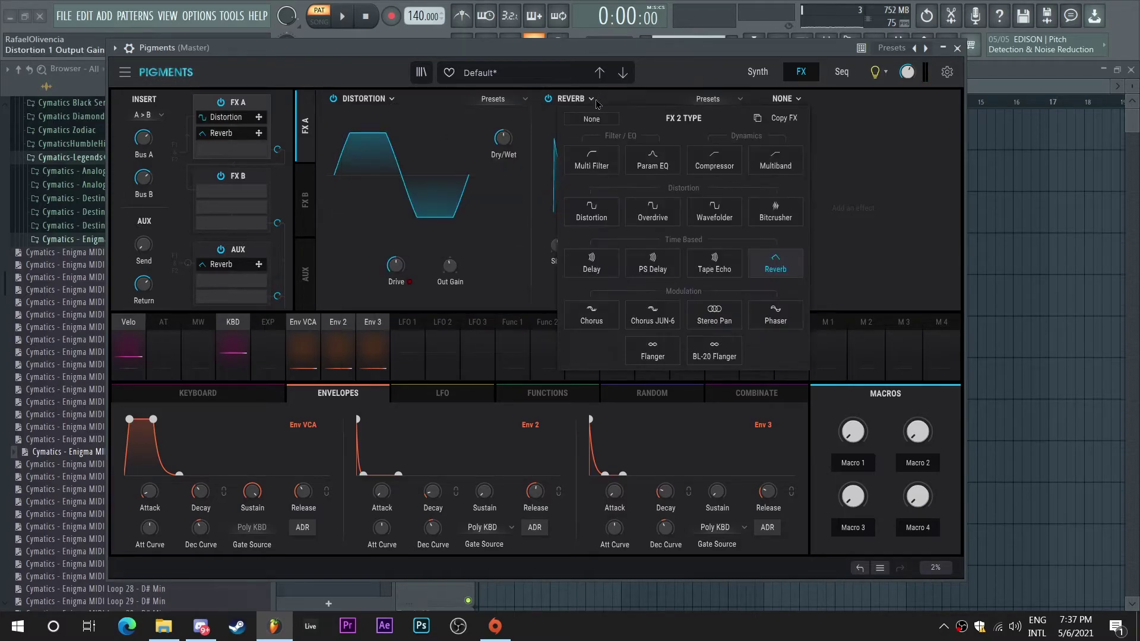
click(591, 118)
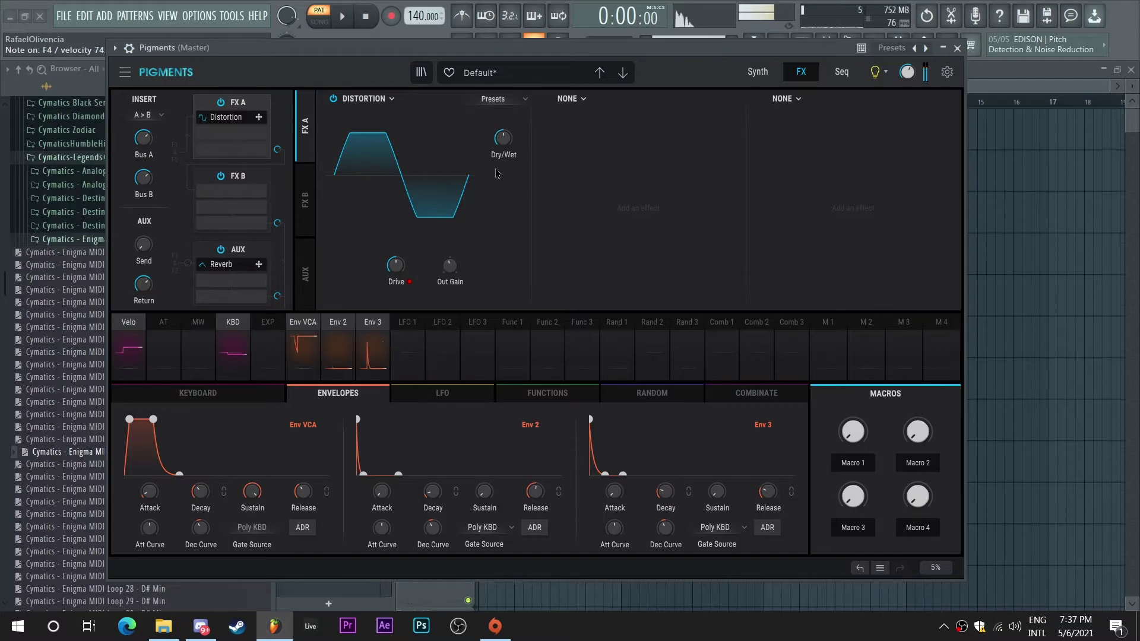
mouse_move(514, 153)
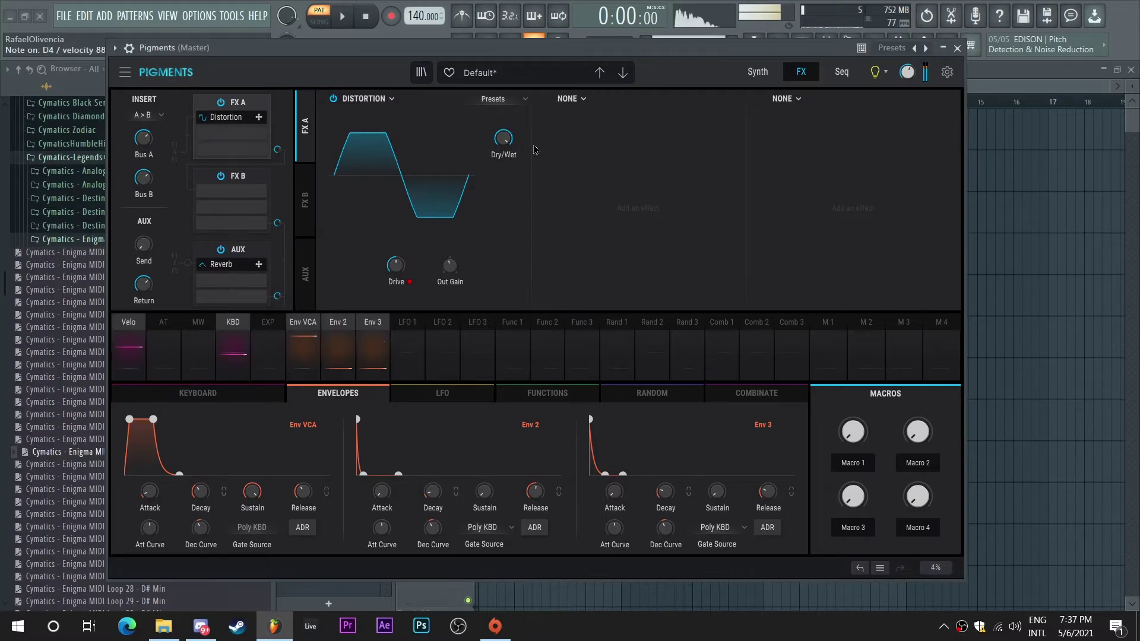
Set Env 2's decay to about 12 ms.
click(757, 72)
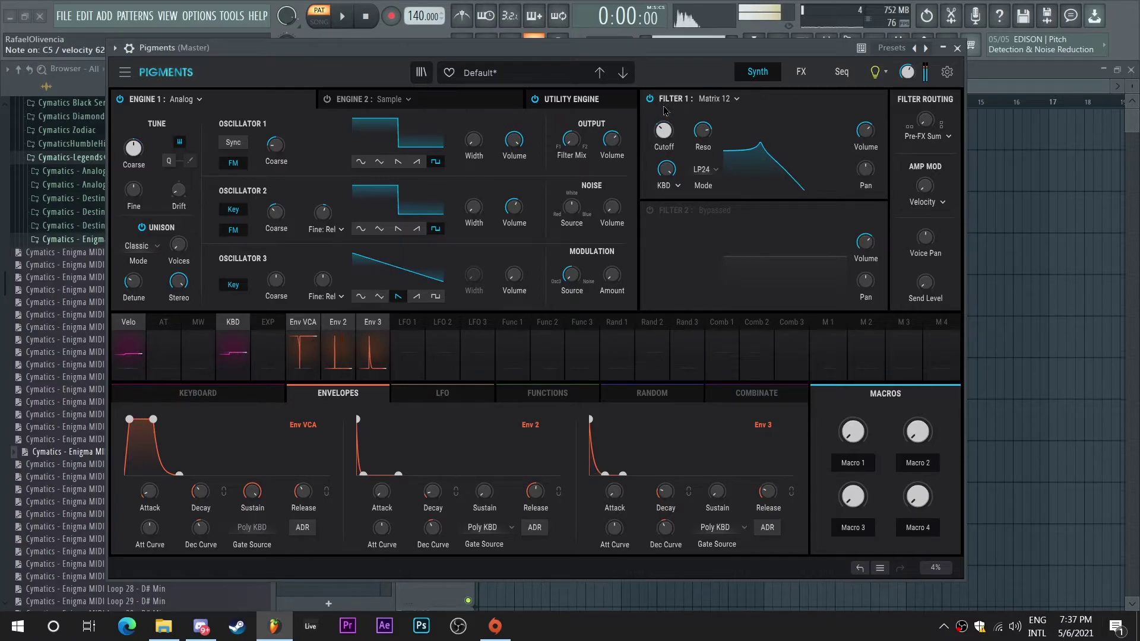
drag(444, 494, 433, 524)
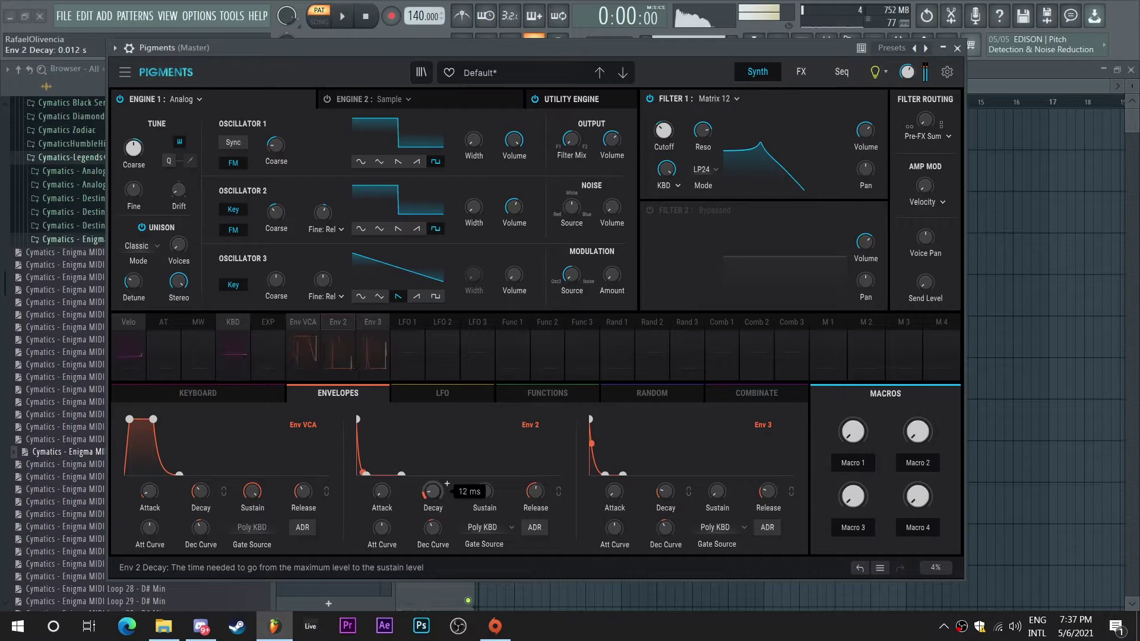
scroll(447, 483, down, 1)
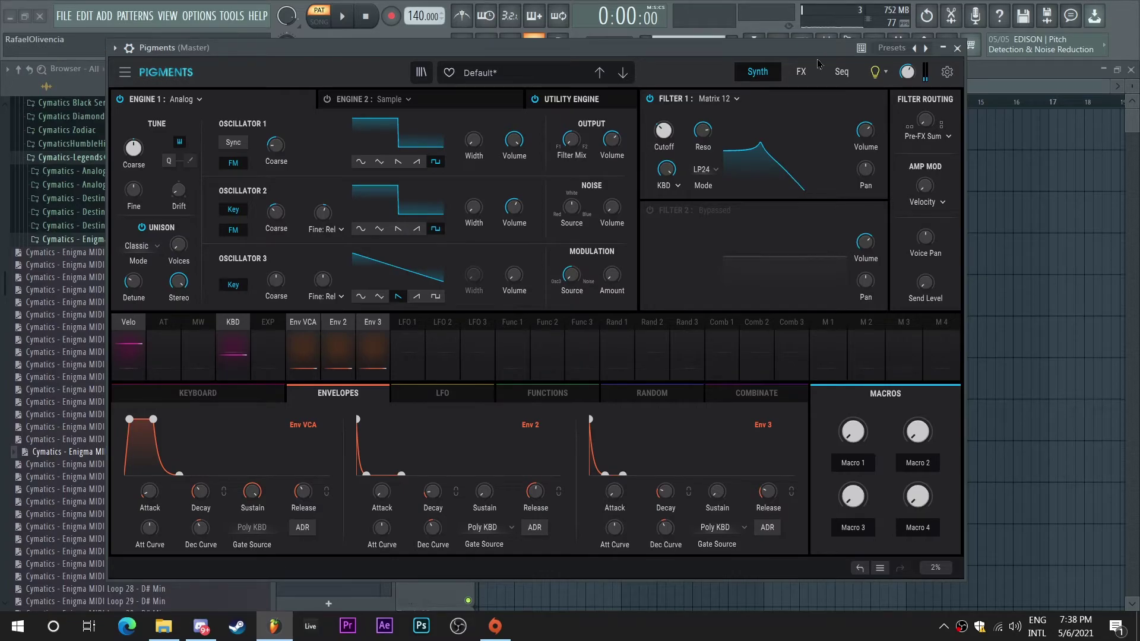
Set the drive of the FX A Distortion to about 19.2 dB.
click(799, 75)
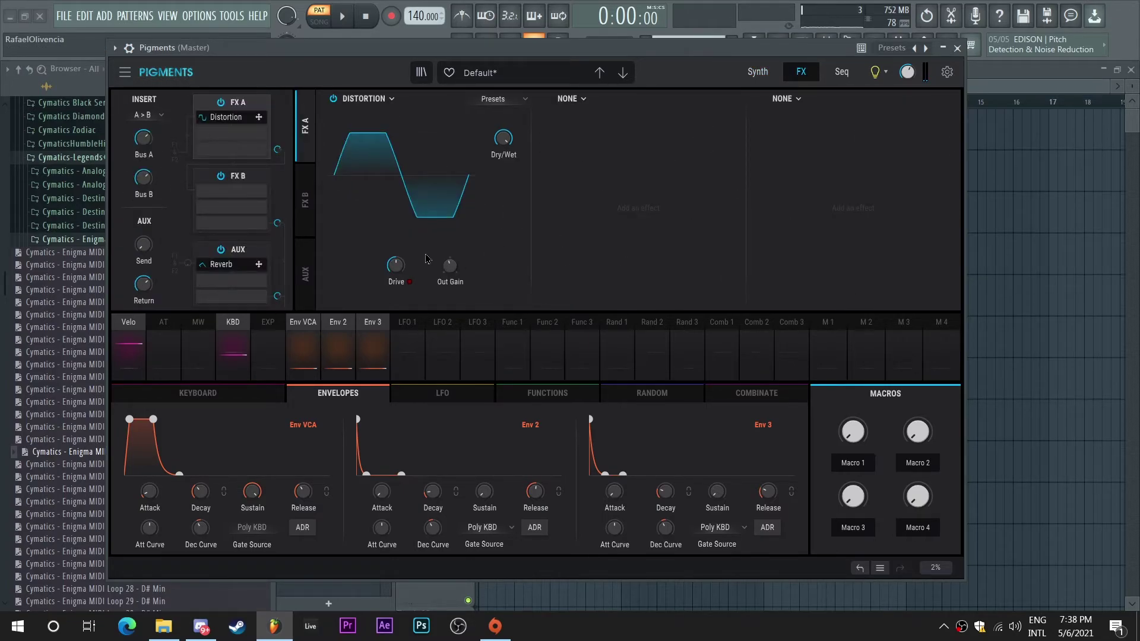
mouse_move(396, 265)
mouse_down()
mouse_move(396, 234)
mouse_move(409, 261)
mouse_up()
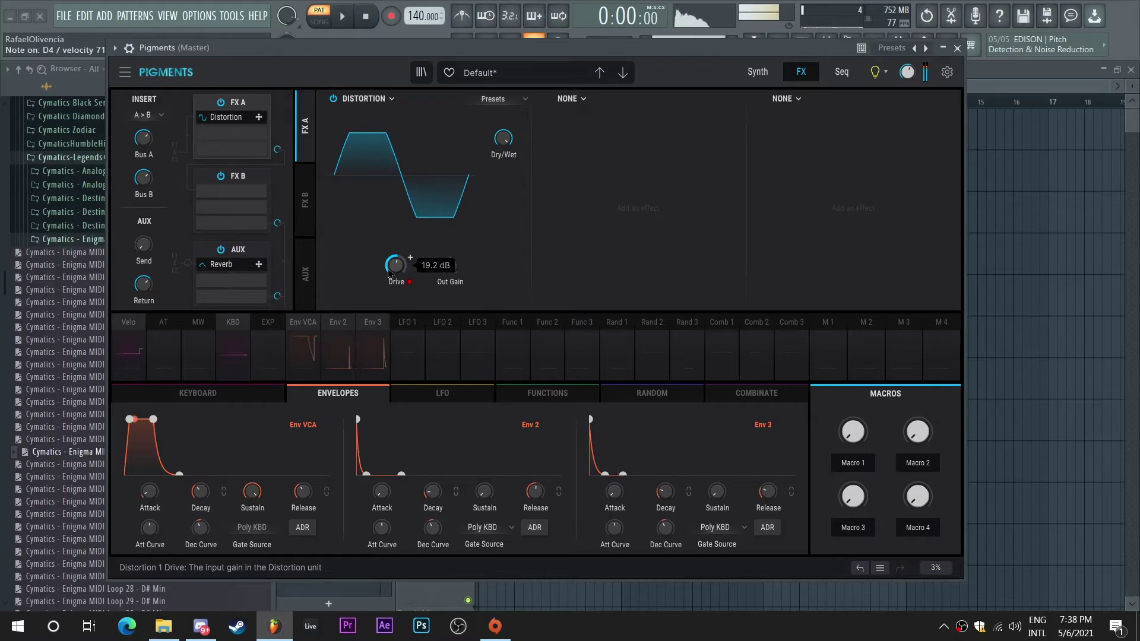
Add a Multiband compressor in FX A's second slot and load its OPP preset.
click(568, 99)
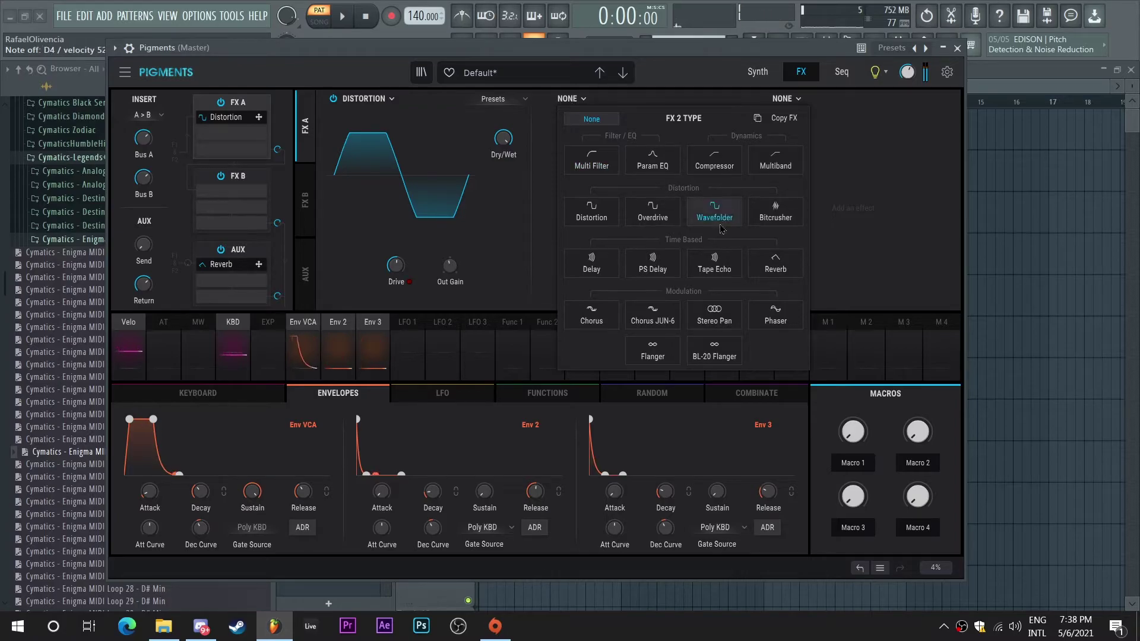
click(793, 171)
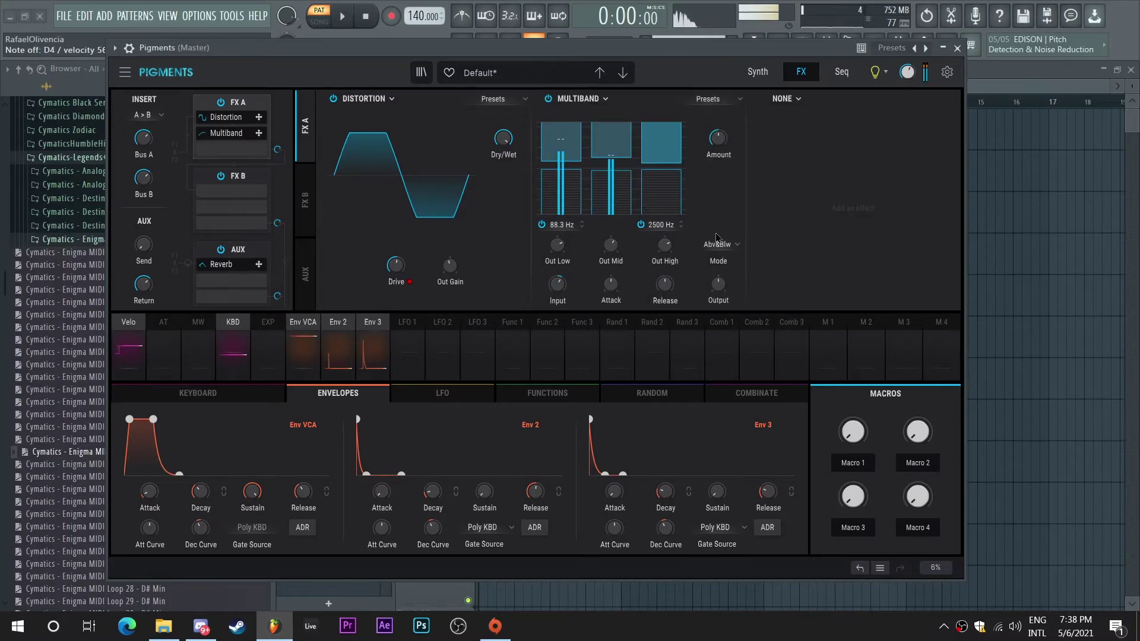
click(710, 98)
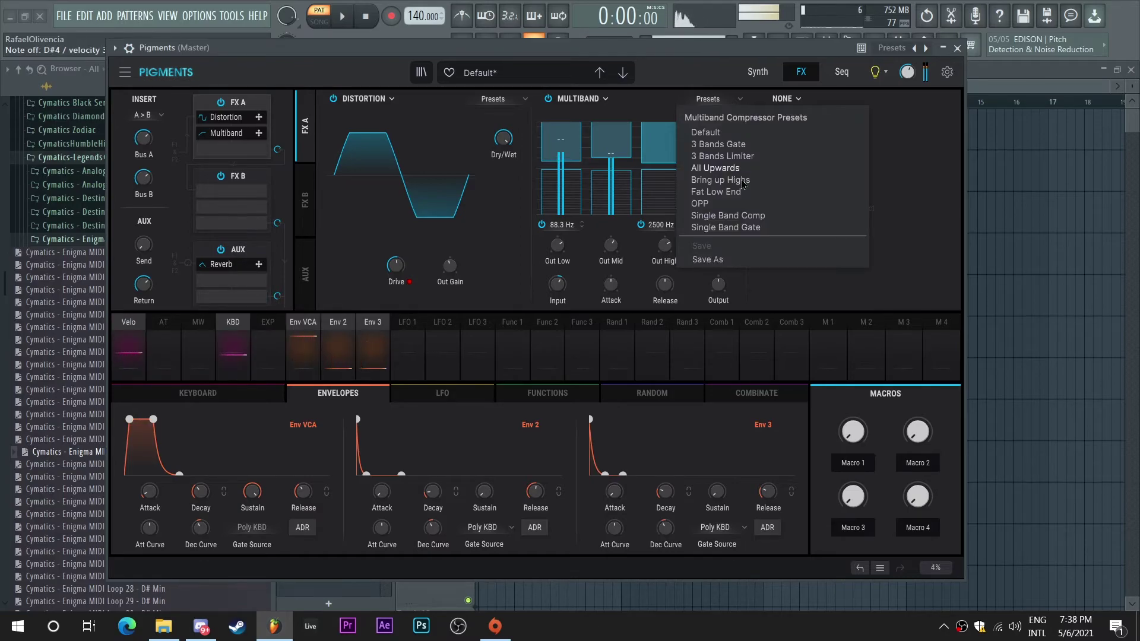
click(702, 204)
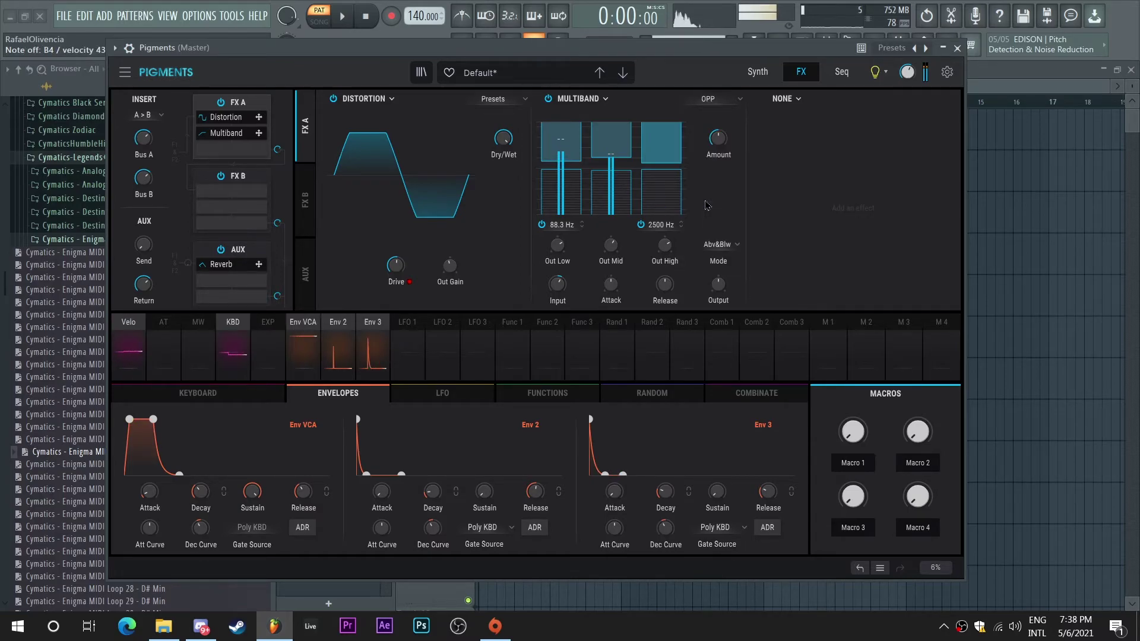
Add a Param EQ in FX A's third slot with its high shelf at -15.0 dB gain, 0.418 Q and 10000 Hz.
click(798, 101)
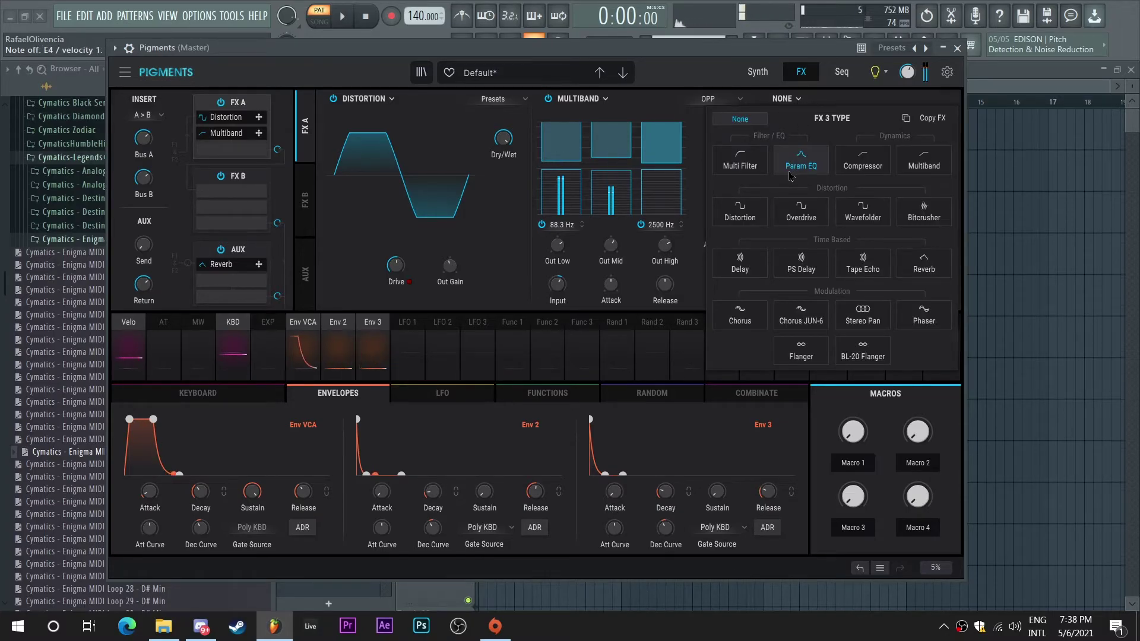
click(807, 175)
click(887, 260)
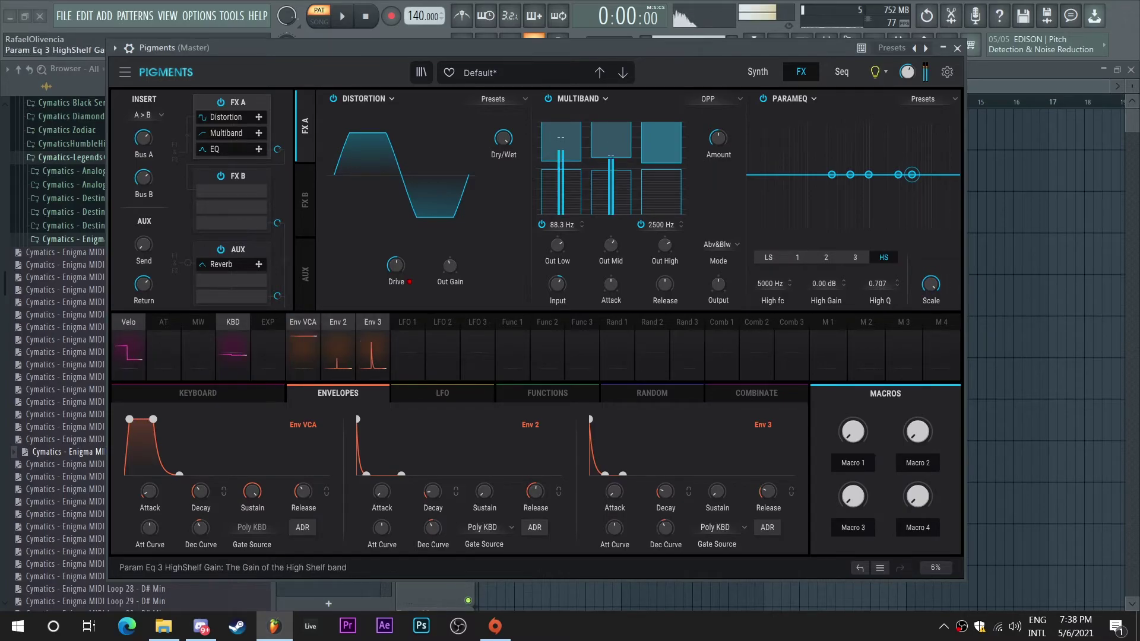
drag(829, 285, 829, 356)
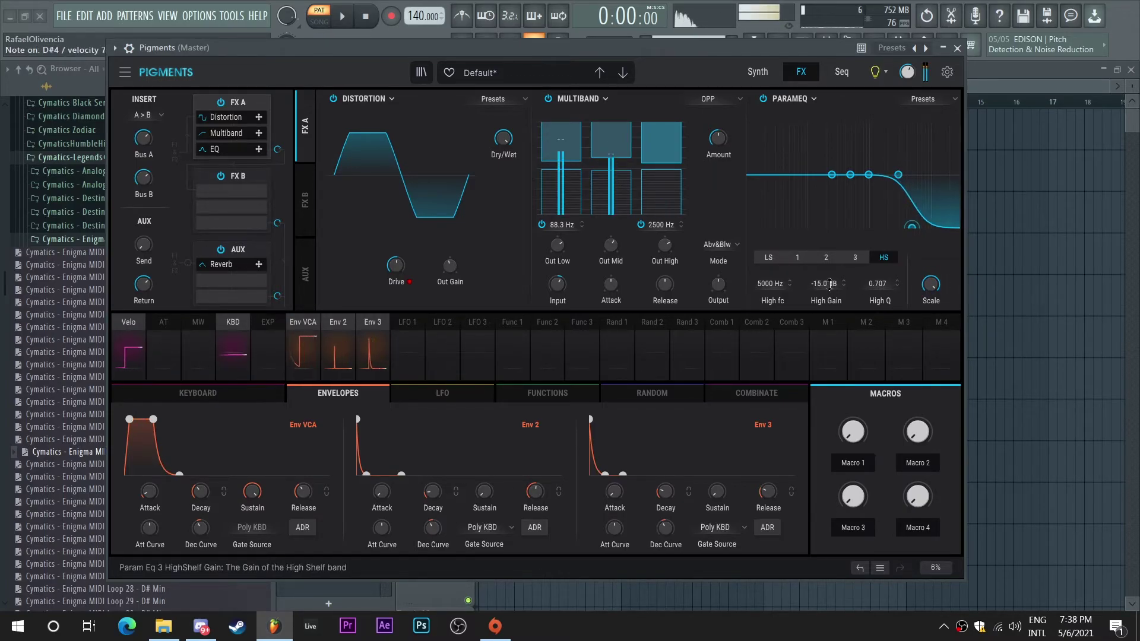
drag(877, 283, 877, 295)
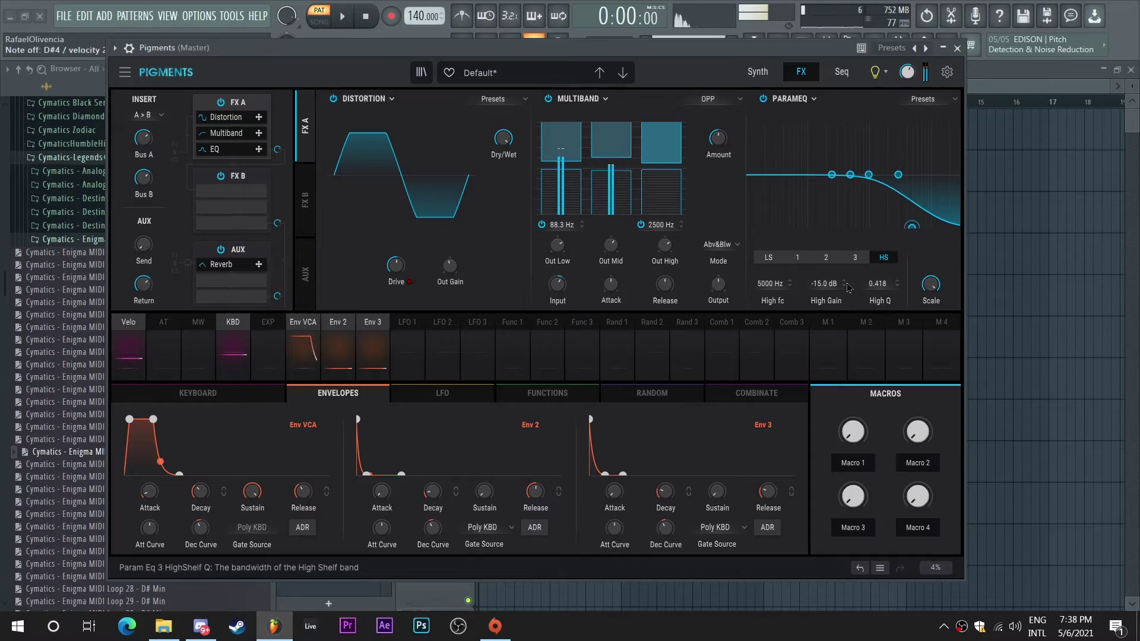
drag(770, 284, 771, 254)
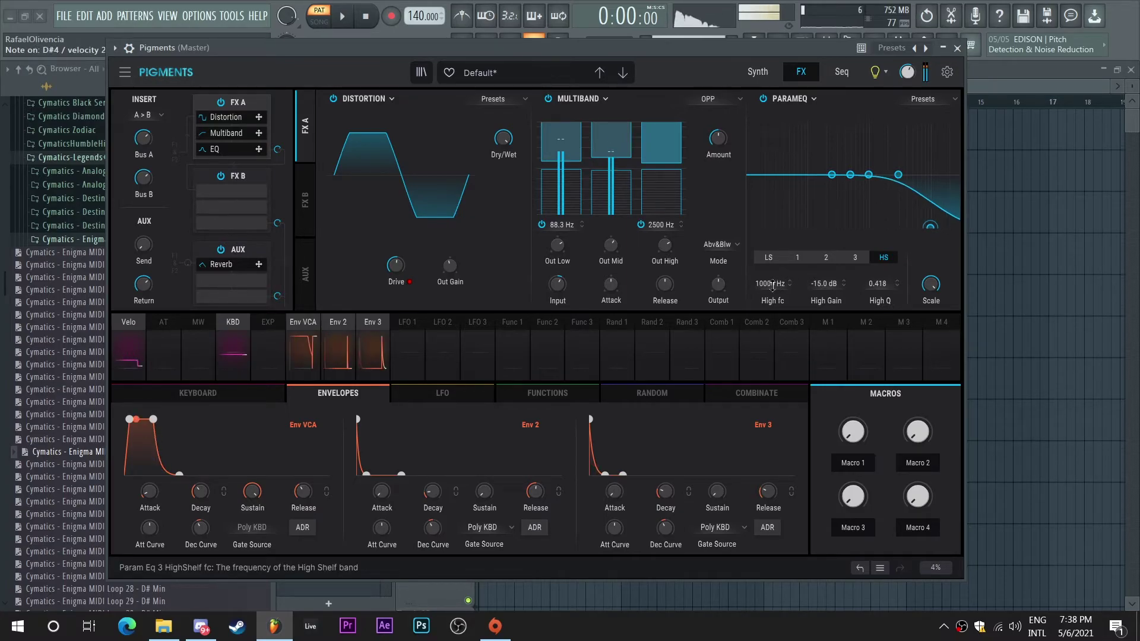
Compare the EQ at zero and full scale, and lower its high-shelf frequency to 2742 Hz.
drag(930, 283, 930, 343)
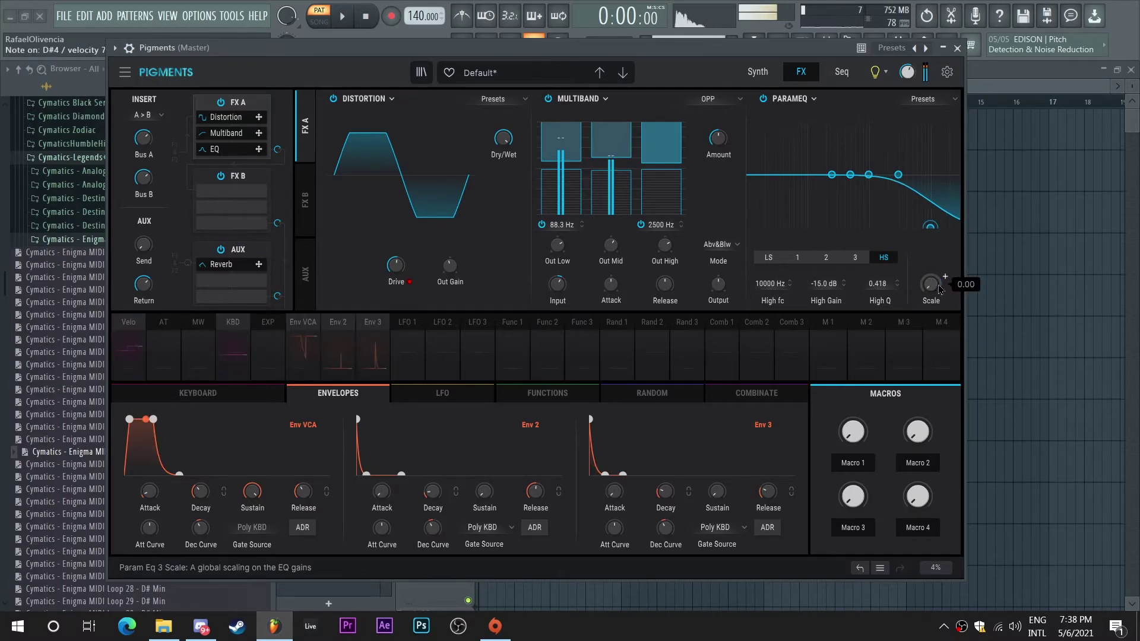
drag(936, 285, 937, 226)
mouse_move(759, 287)
mouse_down()
mouse_move(759, 315)
mouse_move(758, 304)
mouse_up()
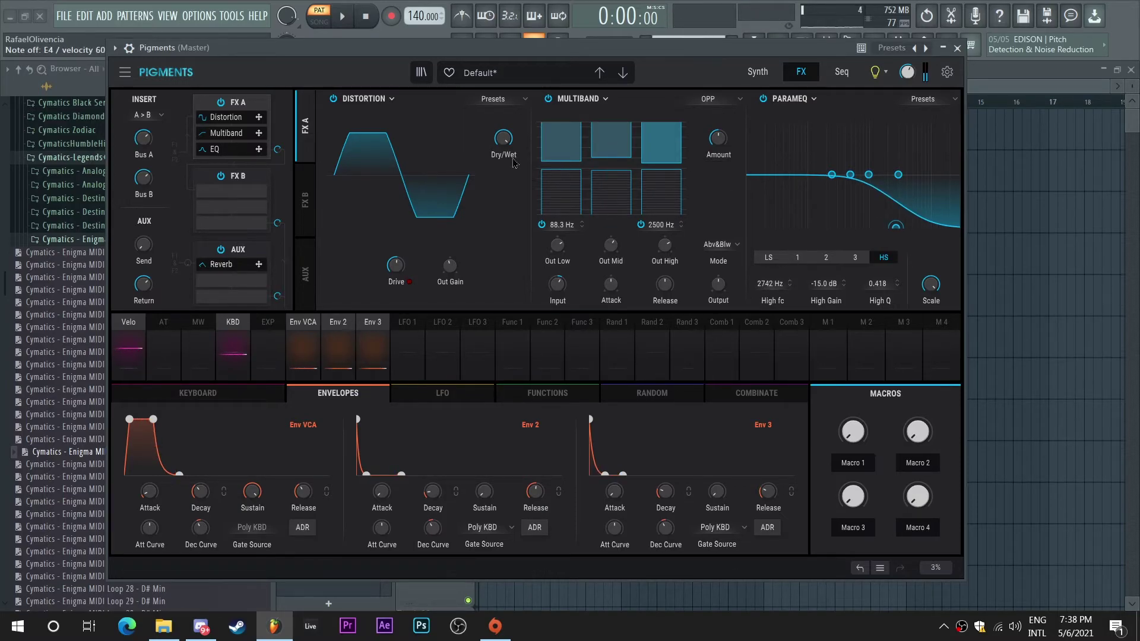
Return to the synth settings and check Oscillator 2's fine tuning.
click(757, 71)
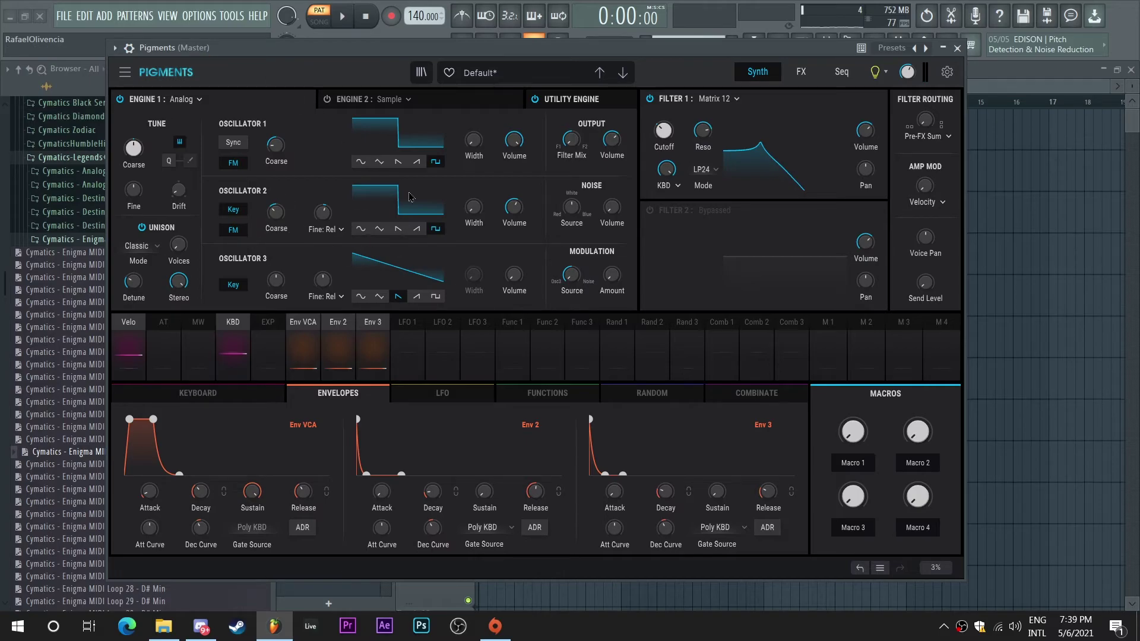
mouse_move(324, 225)
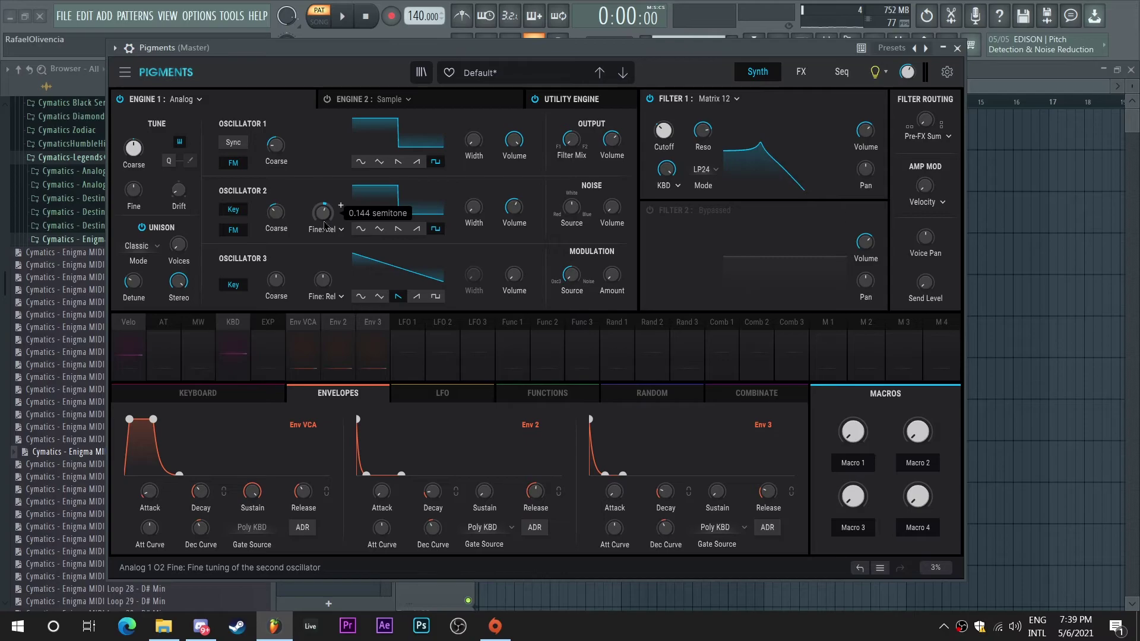